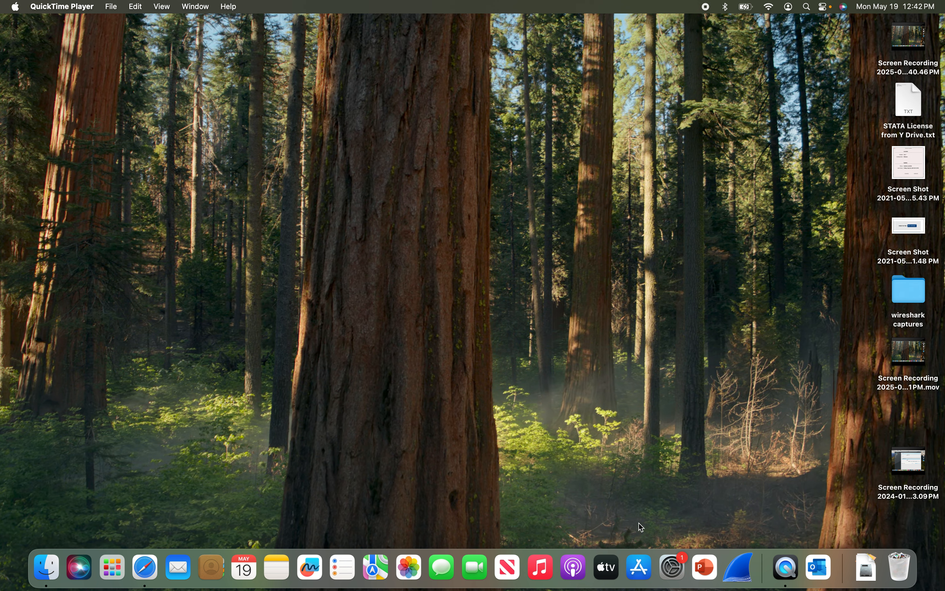
# - Search the App Store for 'windows app', start downloading Windows App, then bring up Safari
pyautogui.click(640, 573)
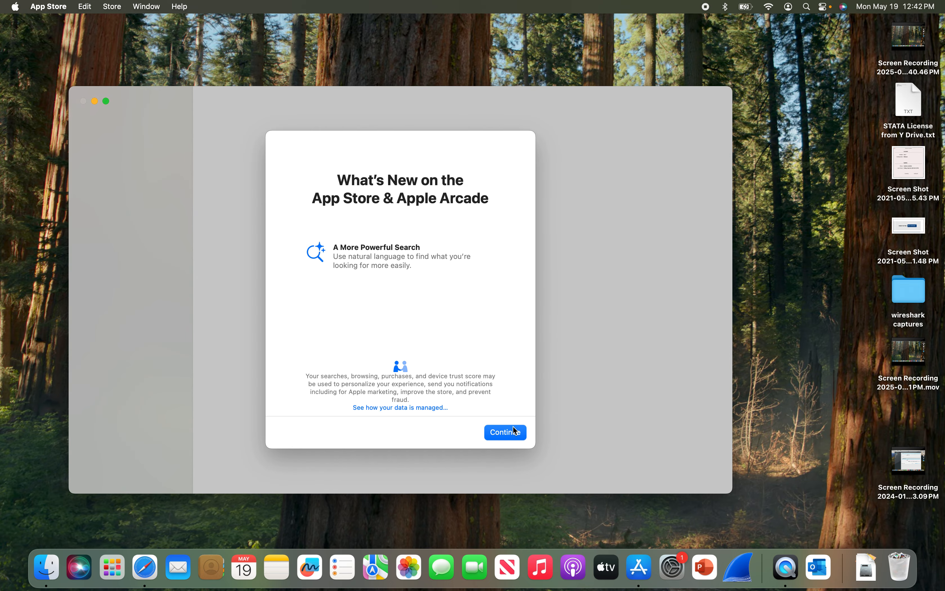
pyautogui.click(506, 432)
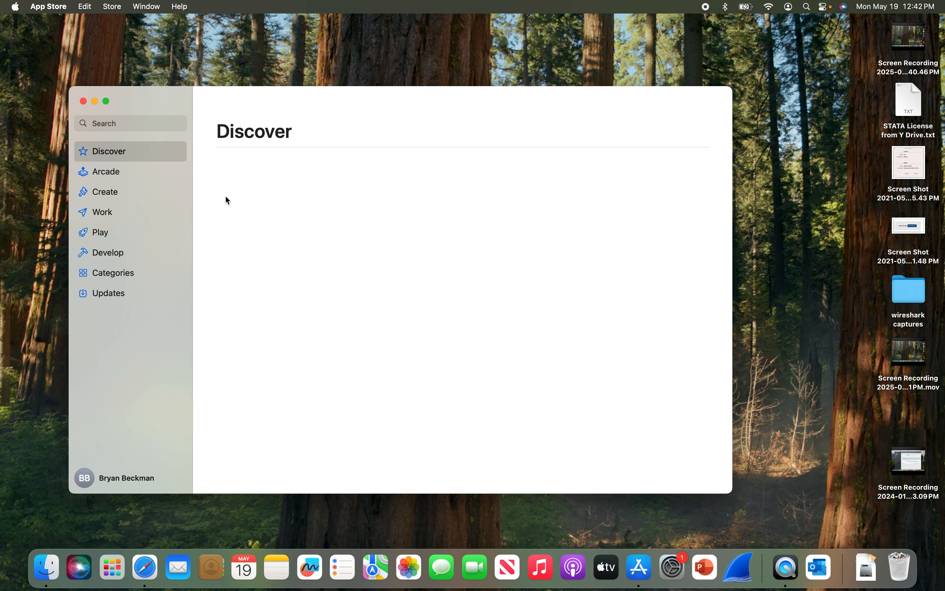
pyautogui.click(111, 125)
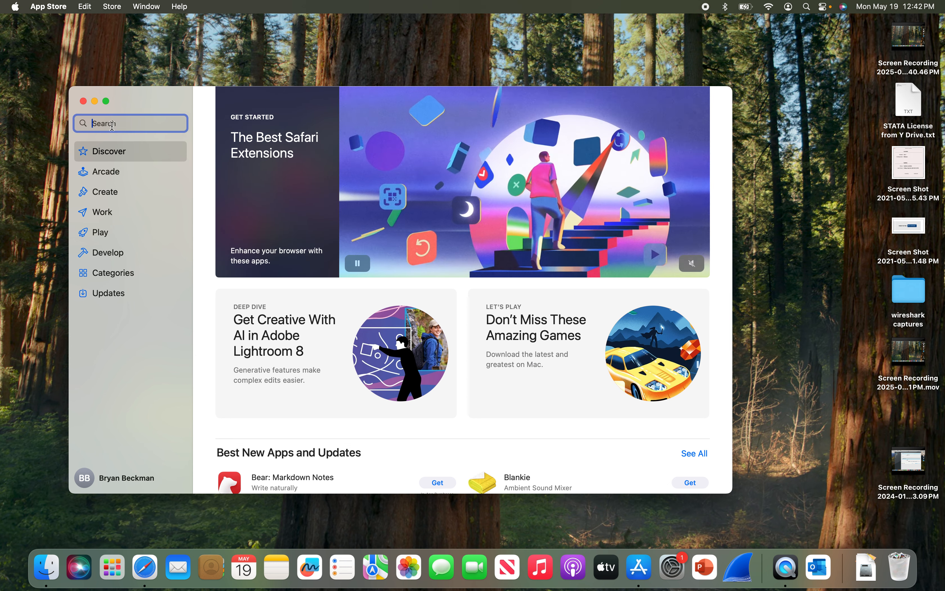
pyautogui.write('windows app')
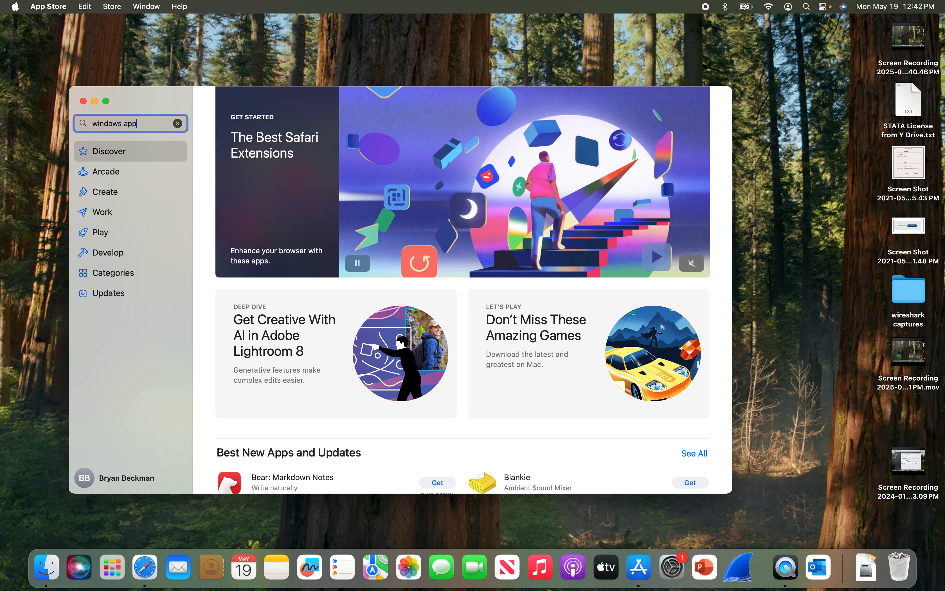
pyautogui.press('Return')
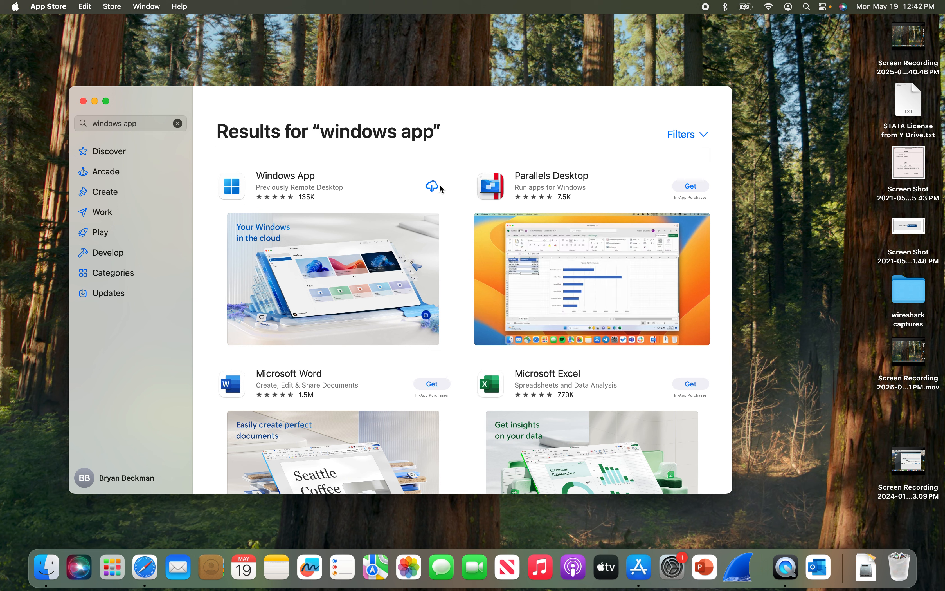
pyautogui.click(436, 190)
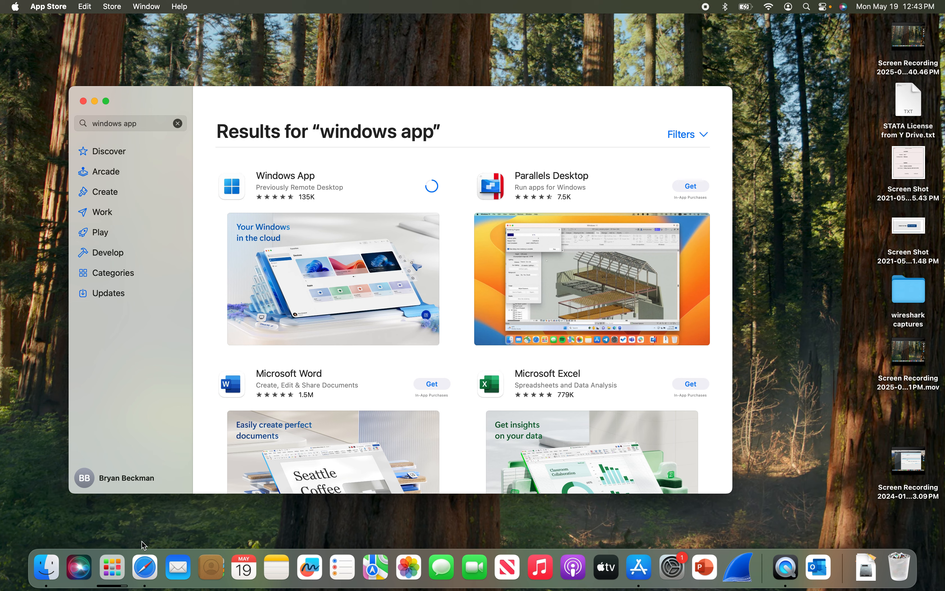
pyautogui.click(144, 574)
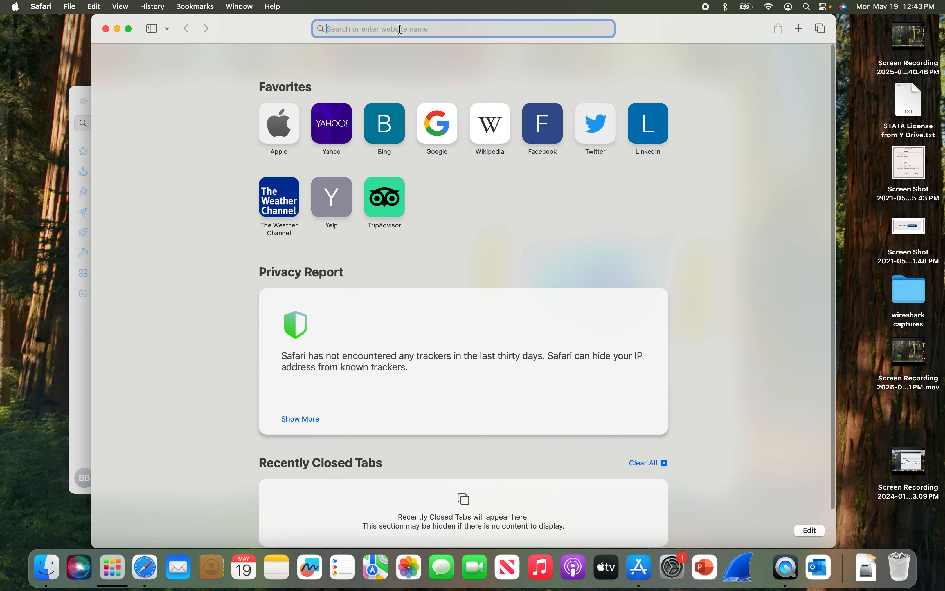
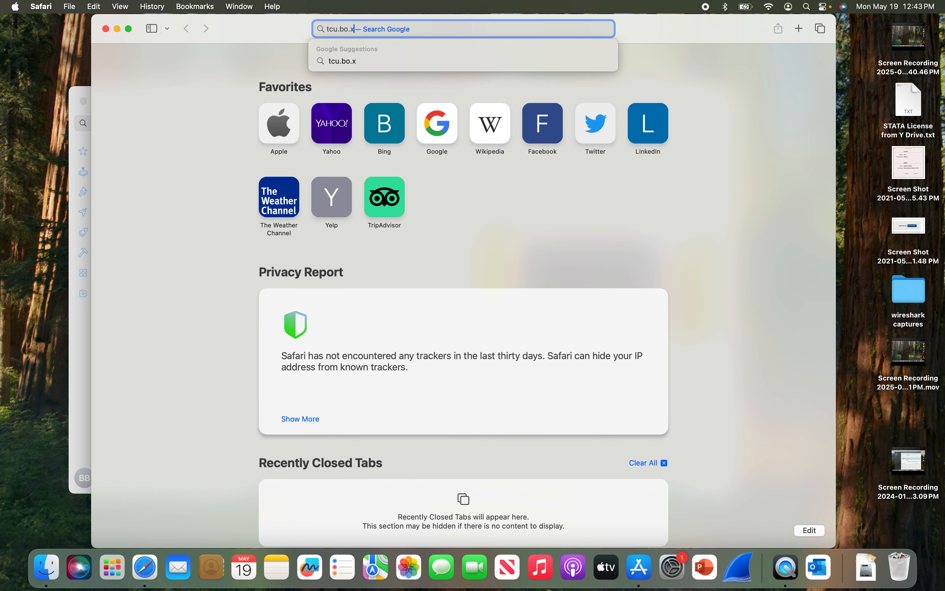
# - Go to tcu.box.com/v/vpn-installers in Safari's address bar
pyautogui.press('BackSpace')
pyautogui.press('BackSpace')
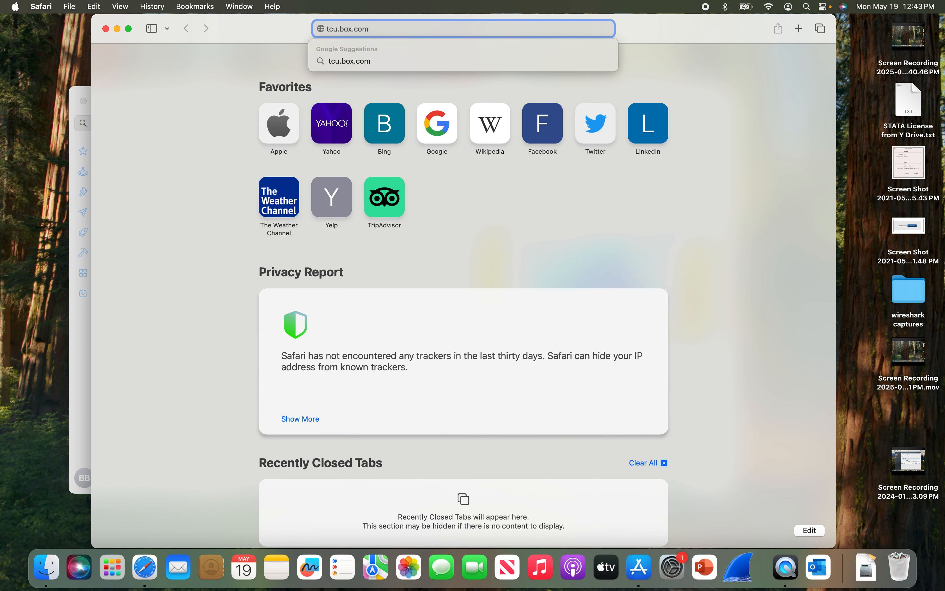
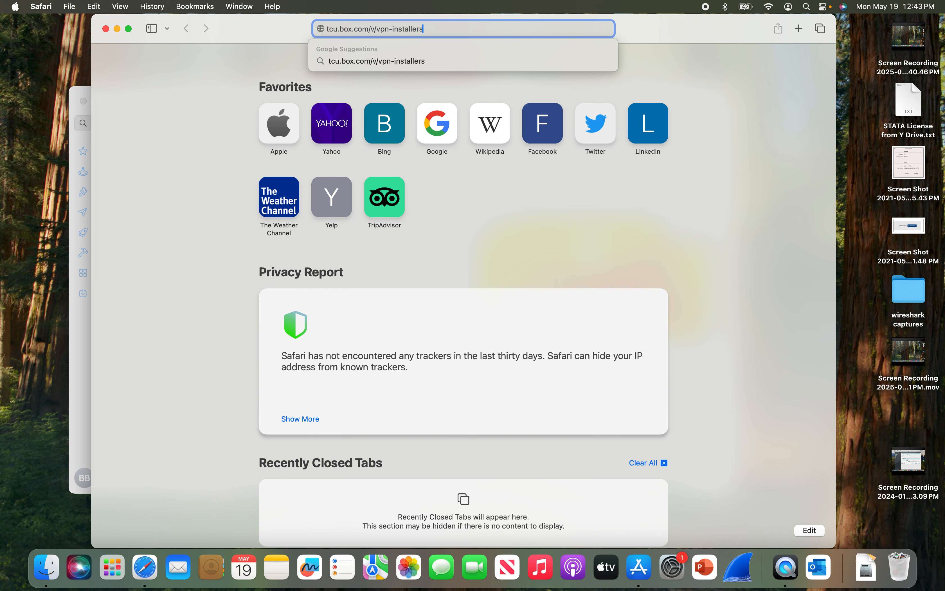
pyautogui.press('Return')
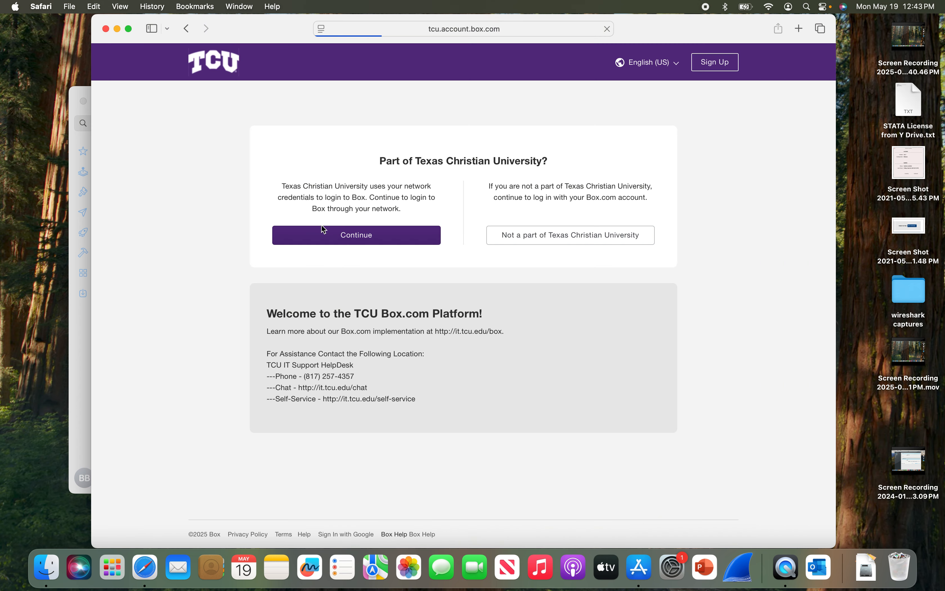
# - Continue to TCU single sign-on and log in with the TCU username and password
pyautogui.click(325, 237)
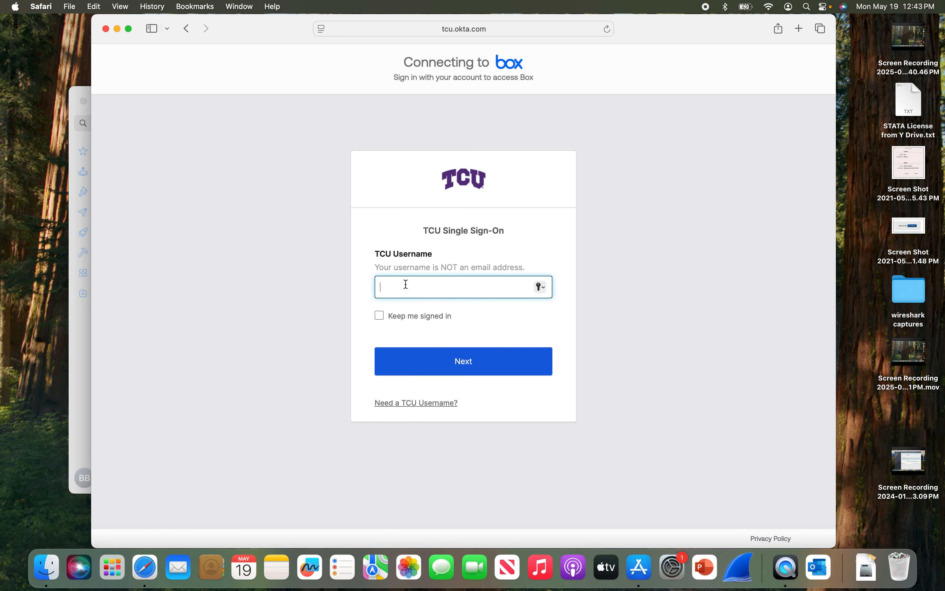
pyautogui.press('Return')
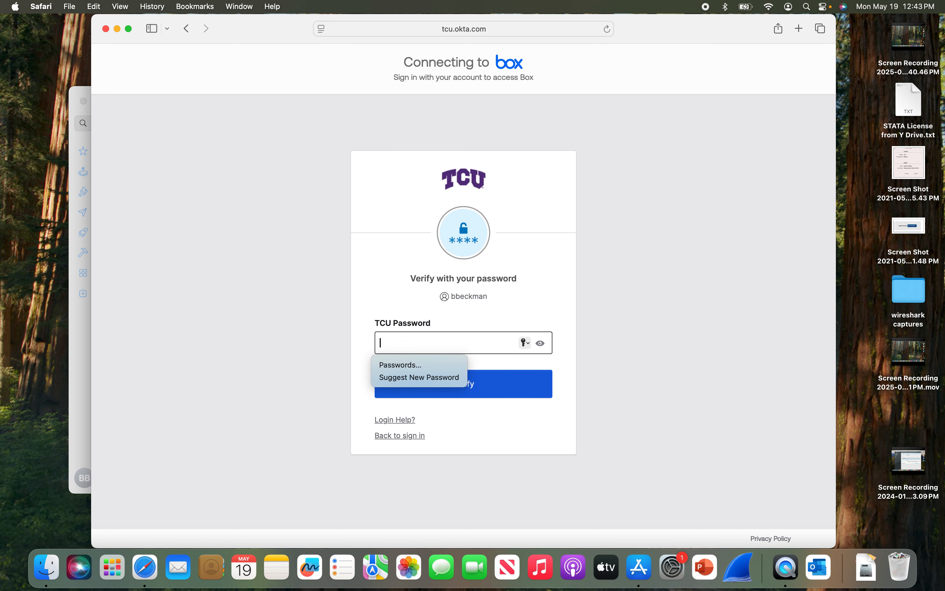
pyautogui.write('•••')
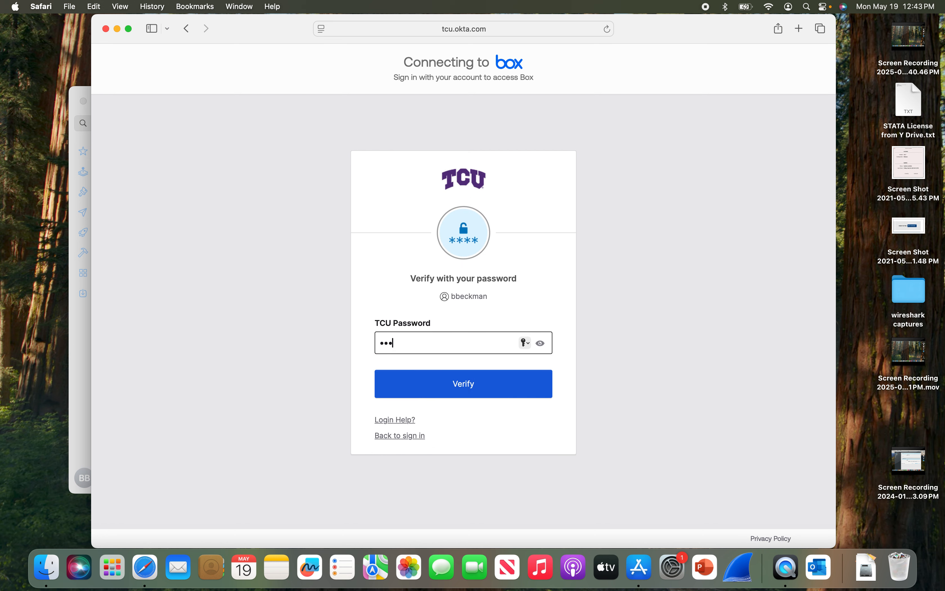
pyautogui.write('••')
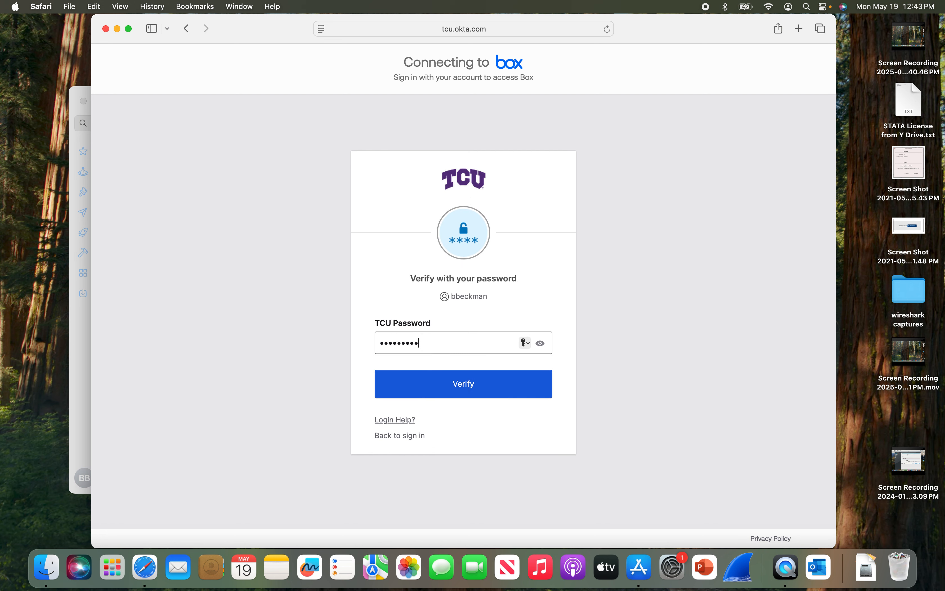
pyautogui.press('Return')
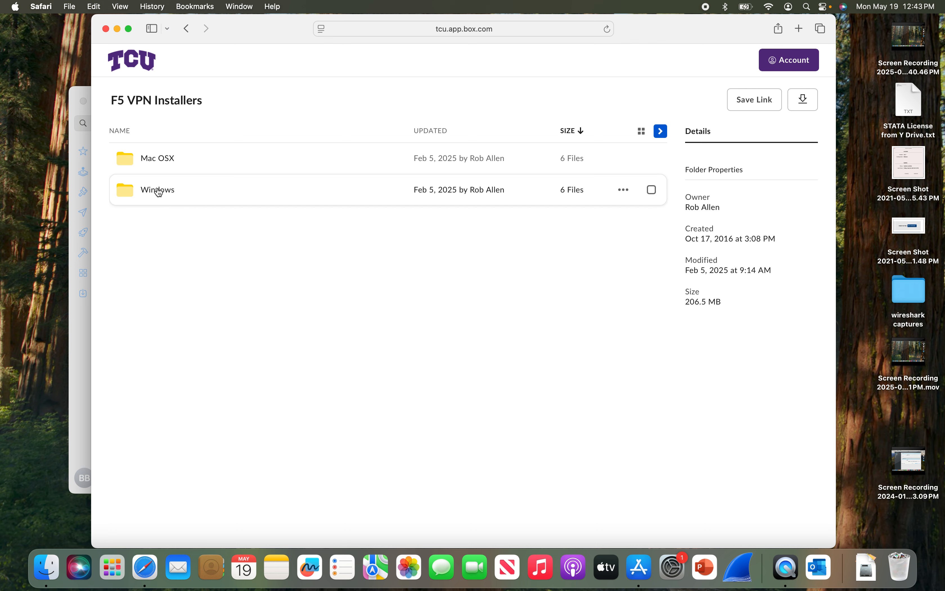
pyautogui.click(161, 158)
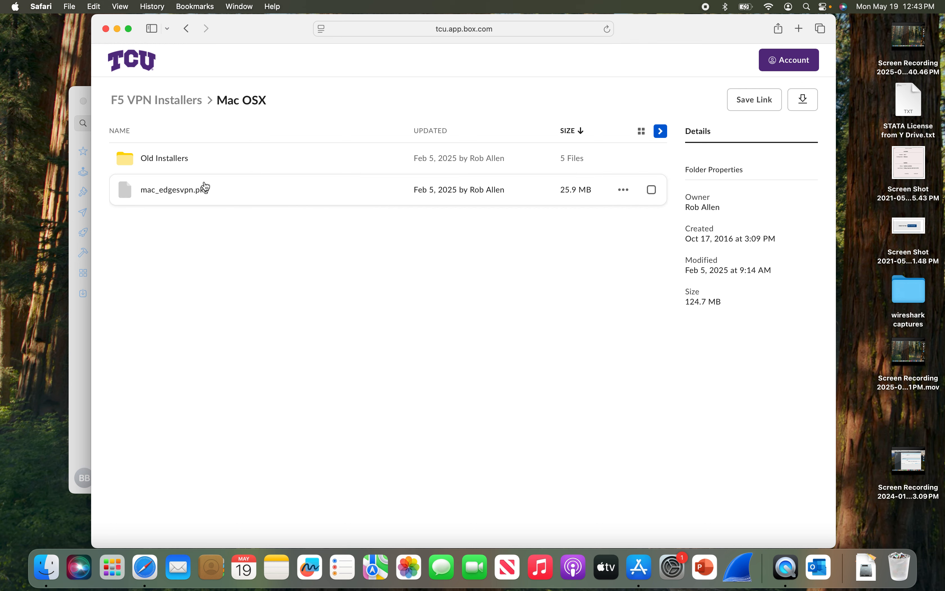
pyautogui.click(173, 189)
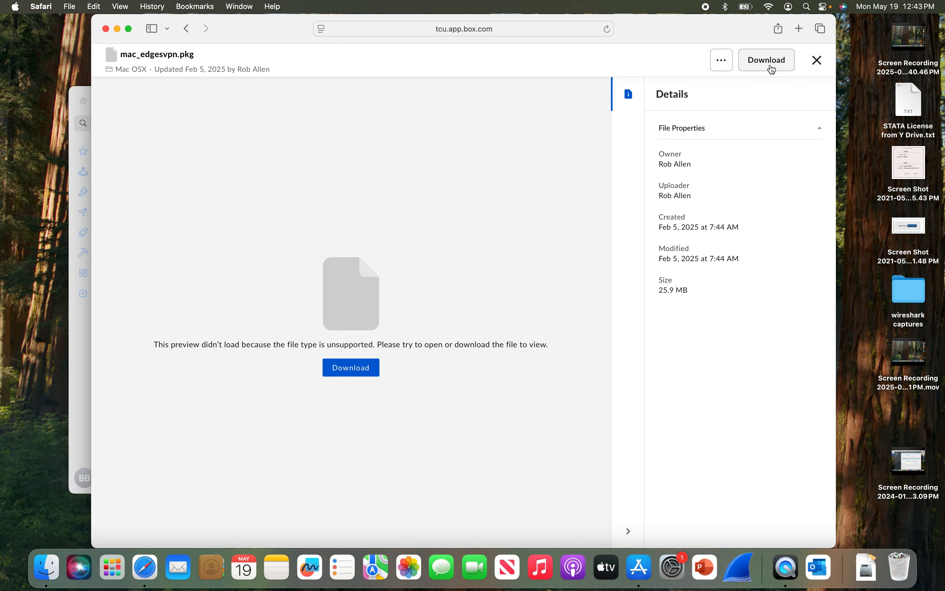
pyautogui.click(766, 59)
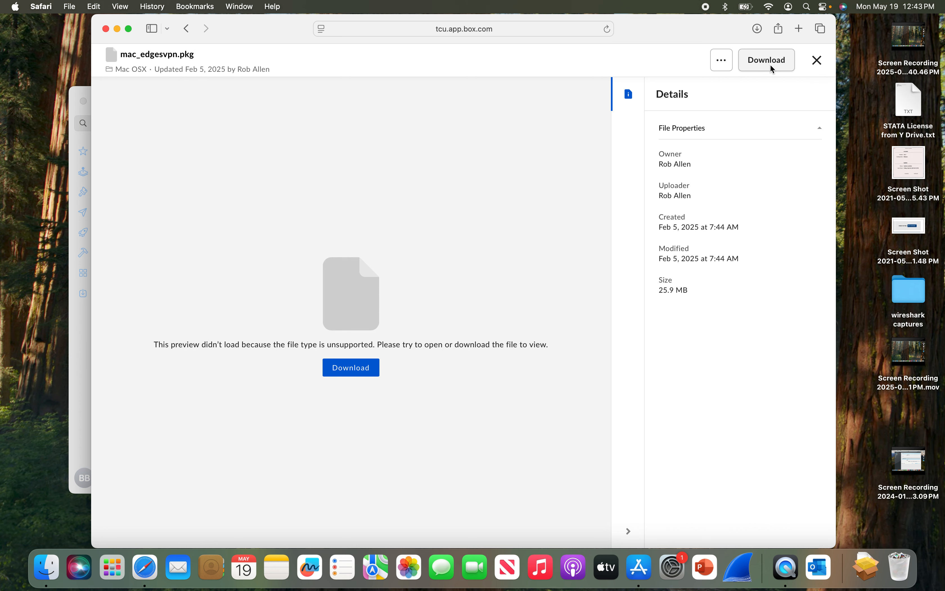
pyautogui.click(106, 29)
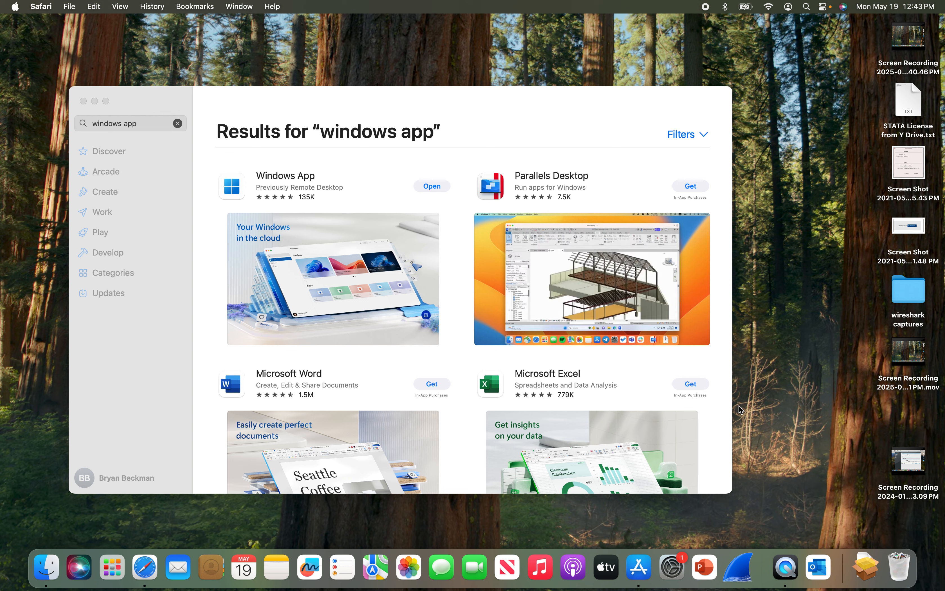
pyautogui.click(864, 571)
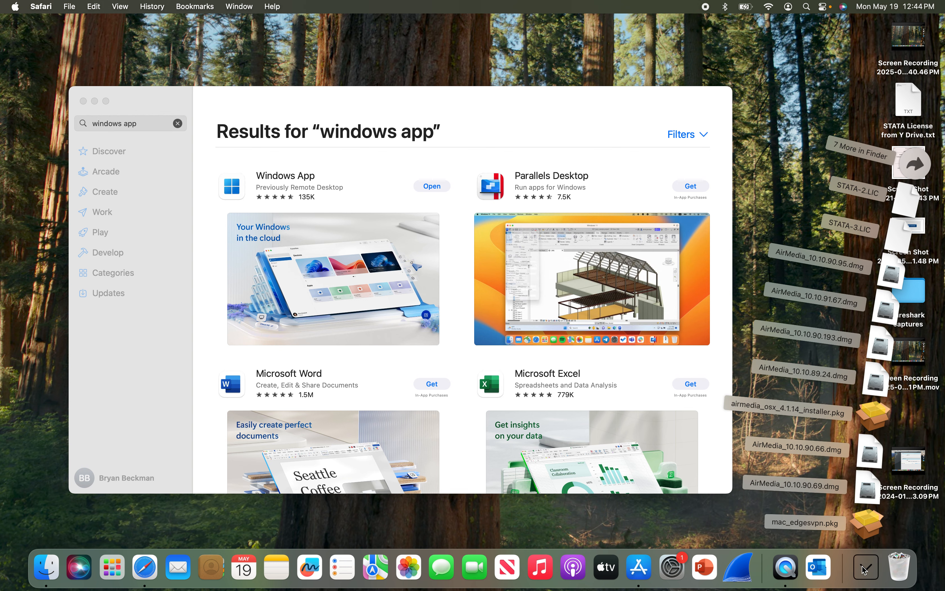
# - Run the mac_edgesvpn.pkg standard installation, authorising it with the admin password
pyautogui.click(870, 531)
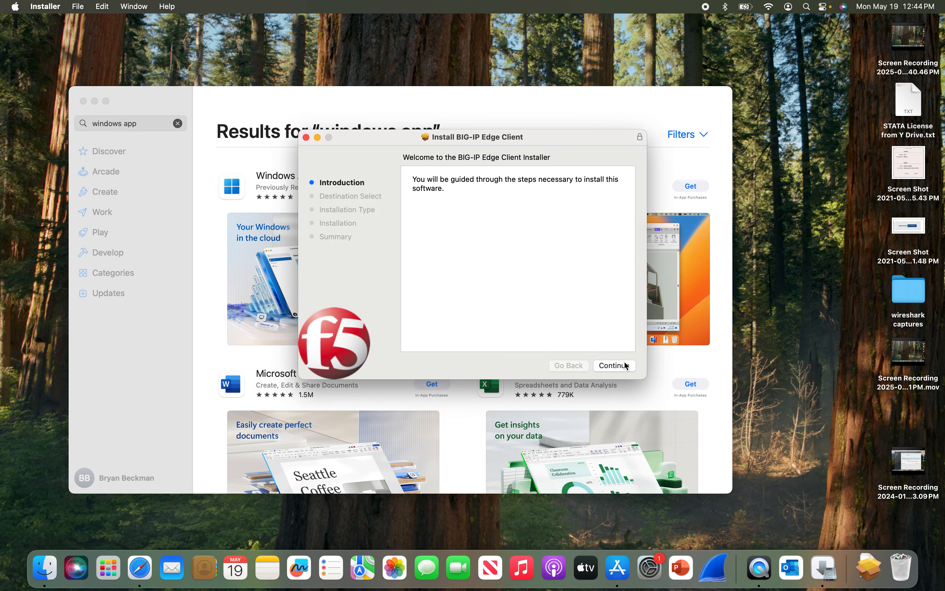
pyautogui.click(622, 366)
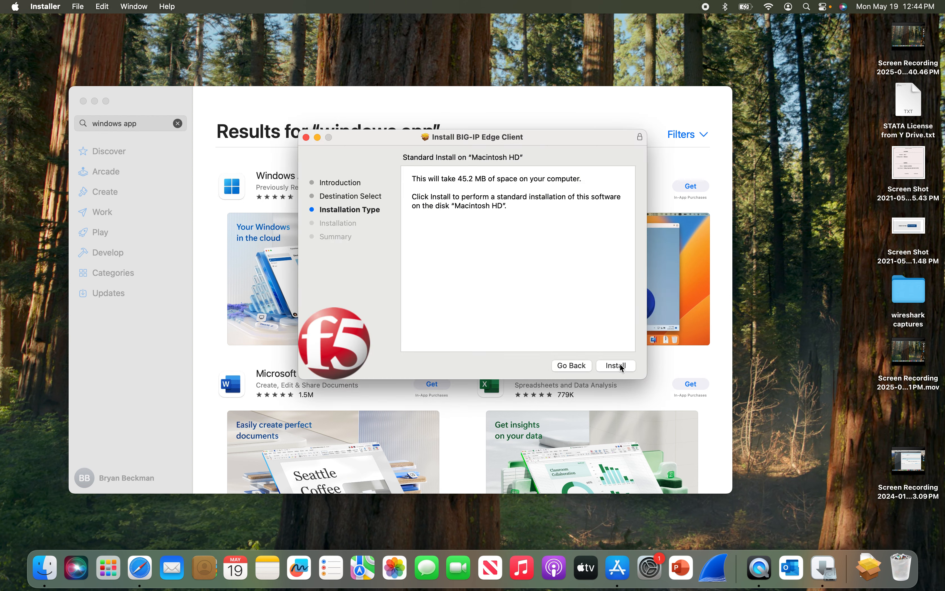
pyautogui.click(621, 365)
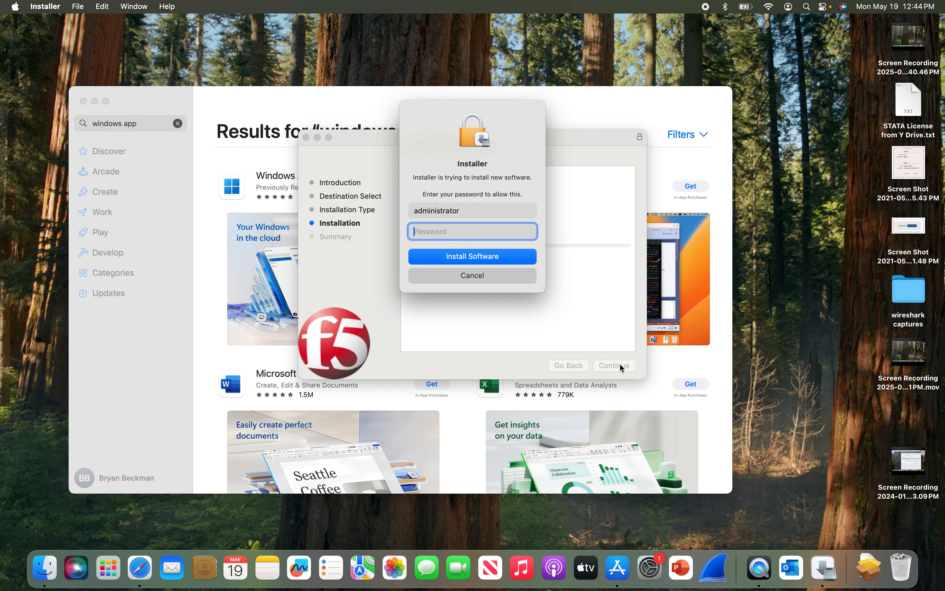
pyautogui.write('••••••')
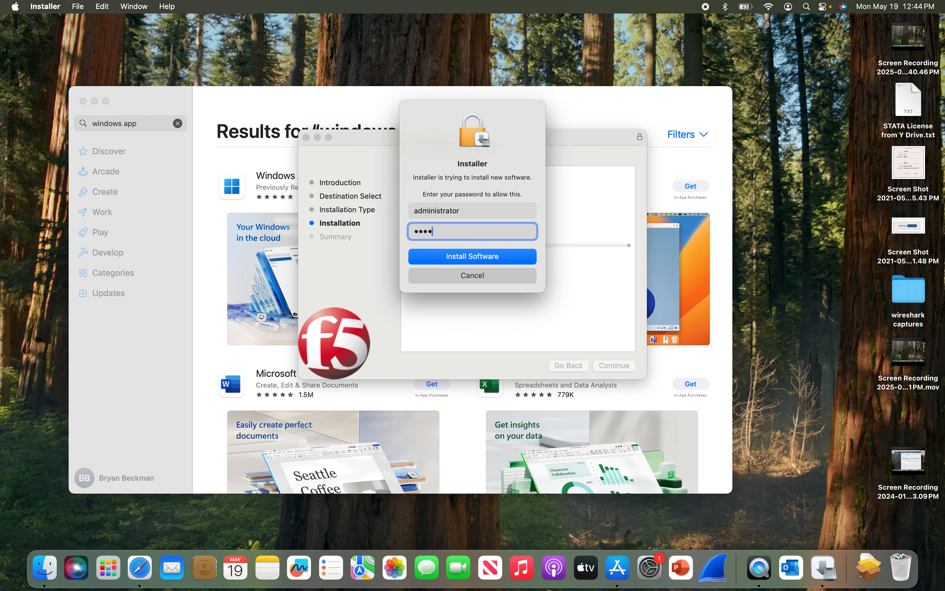
pyautogui.write('••••••')
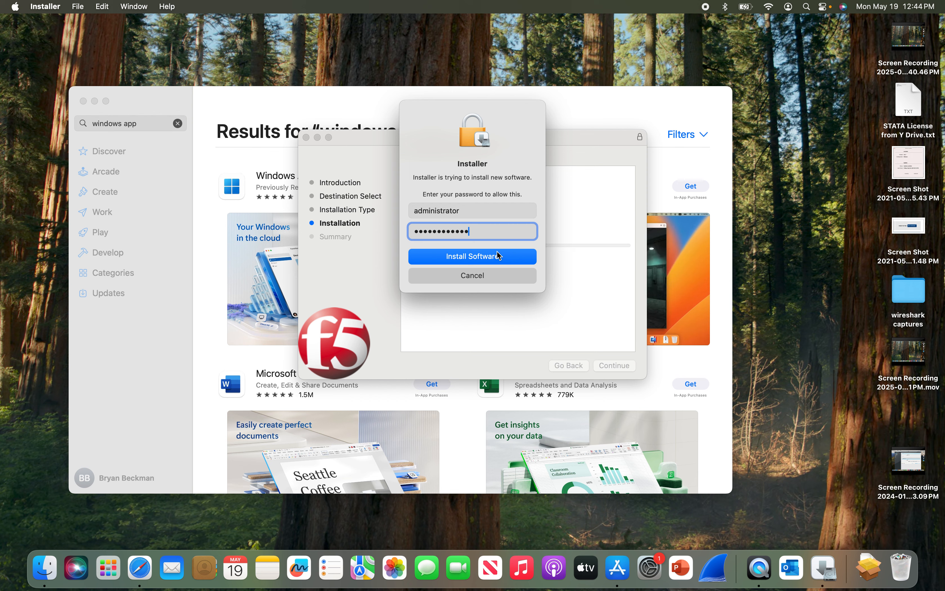
pyautogui.click(485, 255)
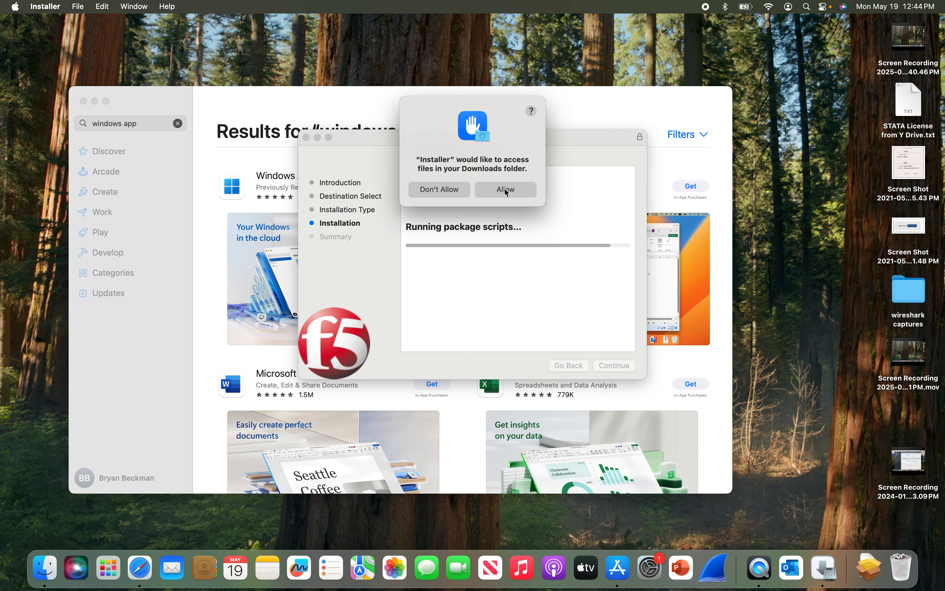
# - Allow Downloads folder access, close the finished installer, and keep the installer package
pyautogui.click(505, 189)
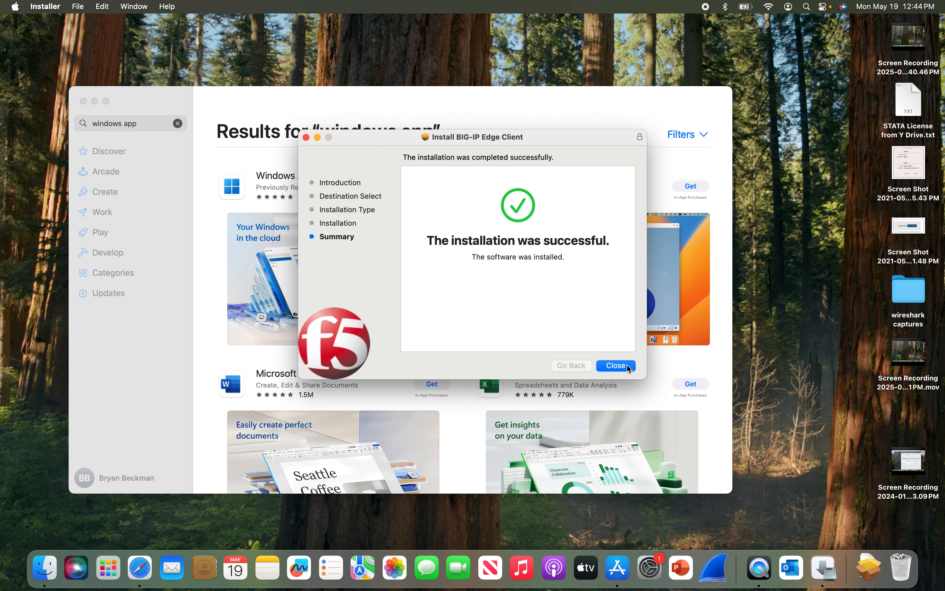
pyautogui.click(628, 367)
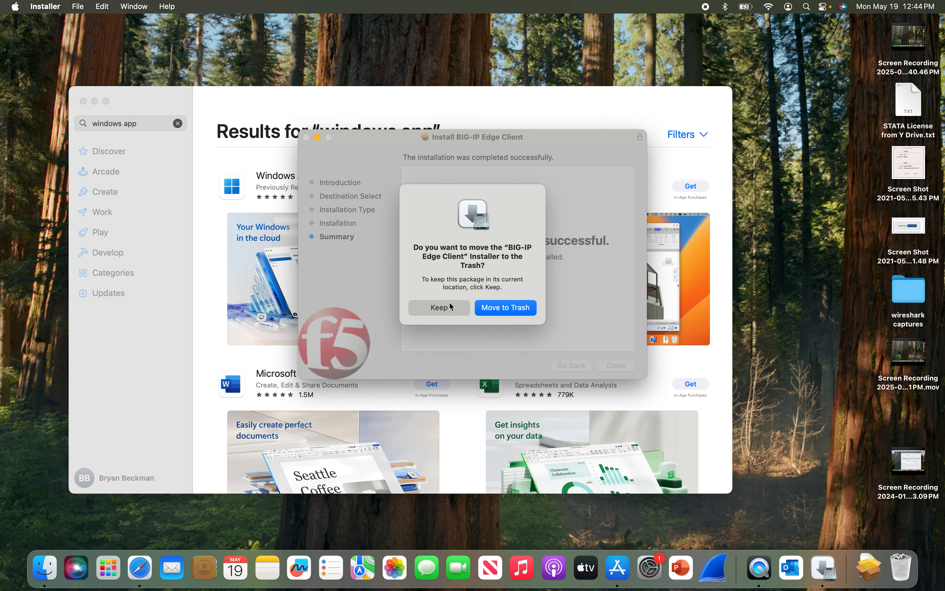
pyautogui.click(446, 311)
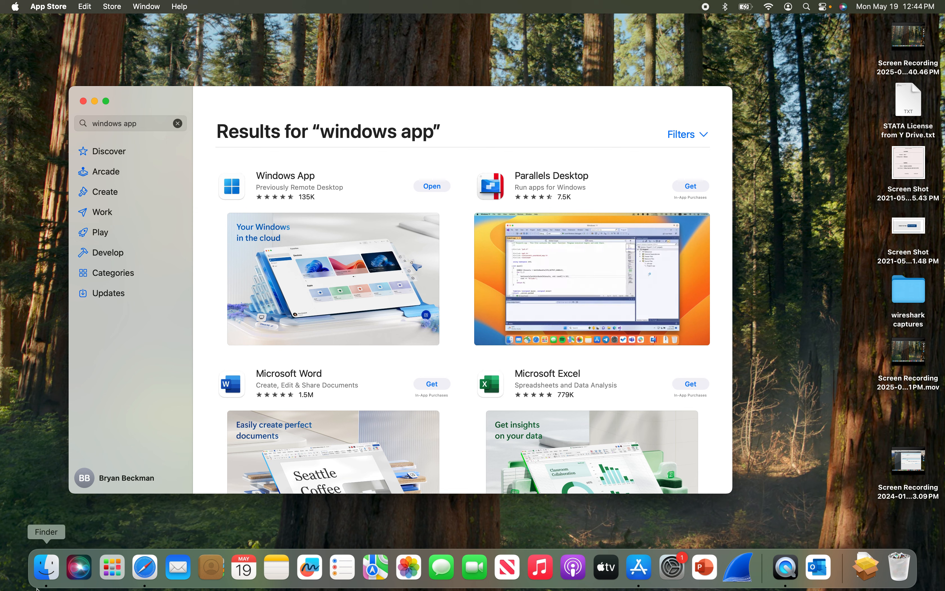
# - Launch BIG-IP Edge Client from Finder's Applications folder
pyautogui.click(47, 567)
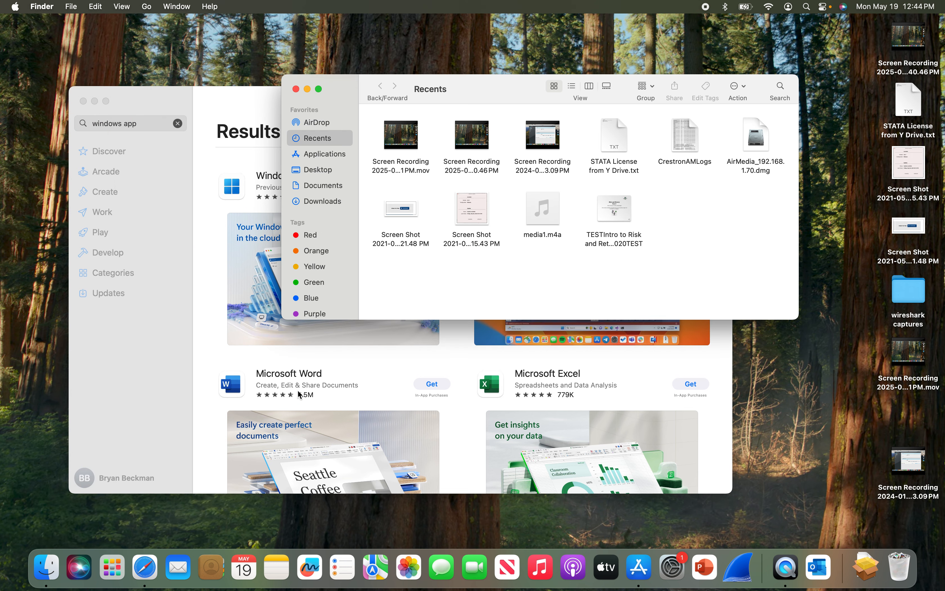
pyautogui.click(329, 156)
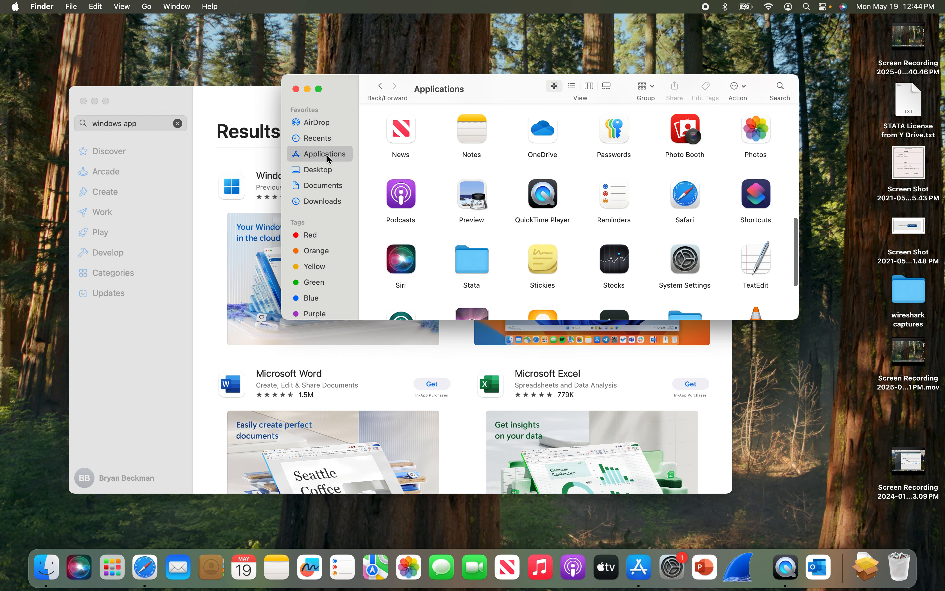
pyautogui.click(624, 194)
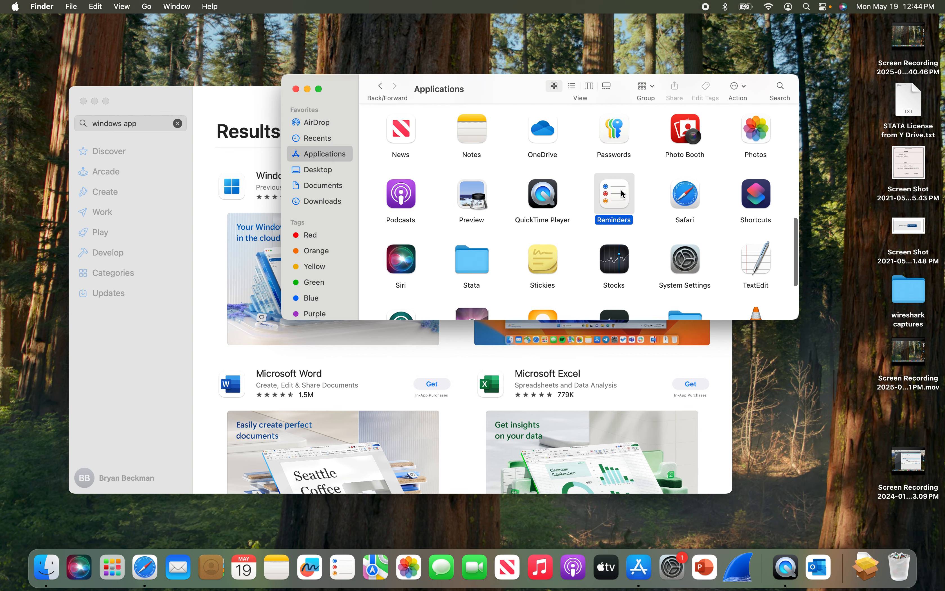
pyautogui.scroll(10, 664, 176)
pyautogui.click(698, 143)
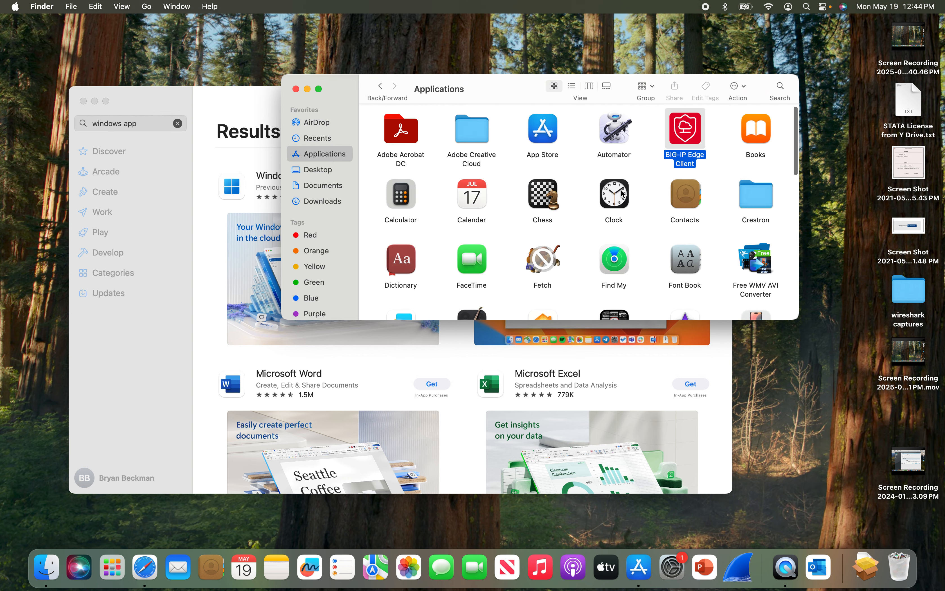
pyautogui.doubleClick(697, 141)
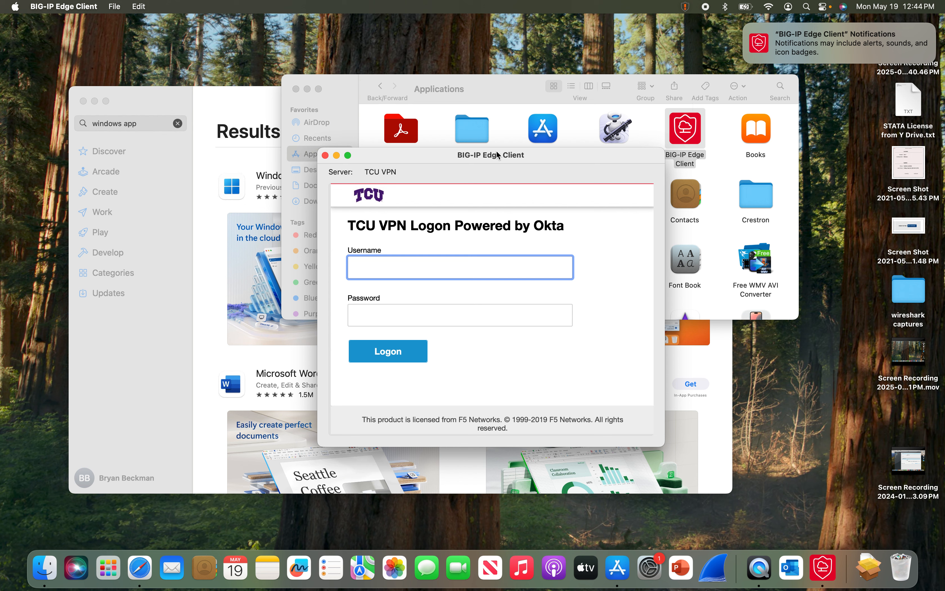
# - Log in to TCU VPN with the username and password, then request Okta Verify Push (option 1)
pyautogui.click(372, 264)
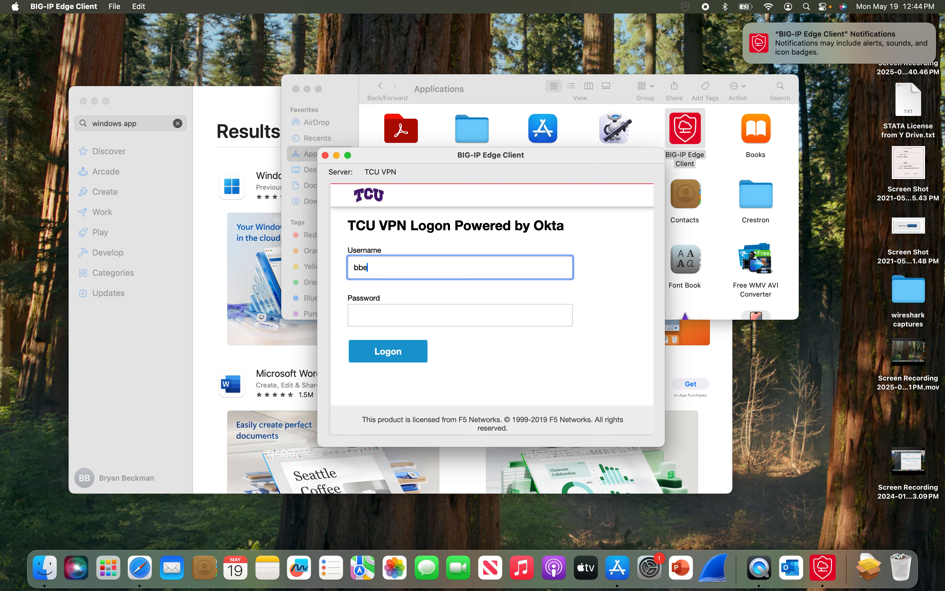
pyautogui.press('Tab')
pyautogui.press('Tab')
pyautogui.hotkey('shift', 'Tab')
pyautogui.press('BackSpace')
pyautogui.press('Tab')
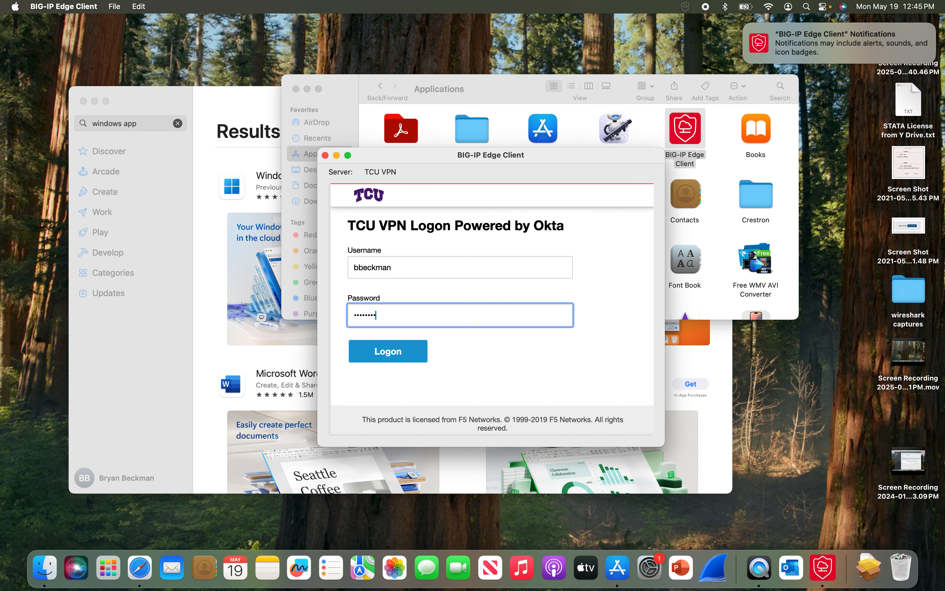
pyautogui.press('Return')
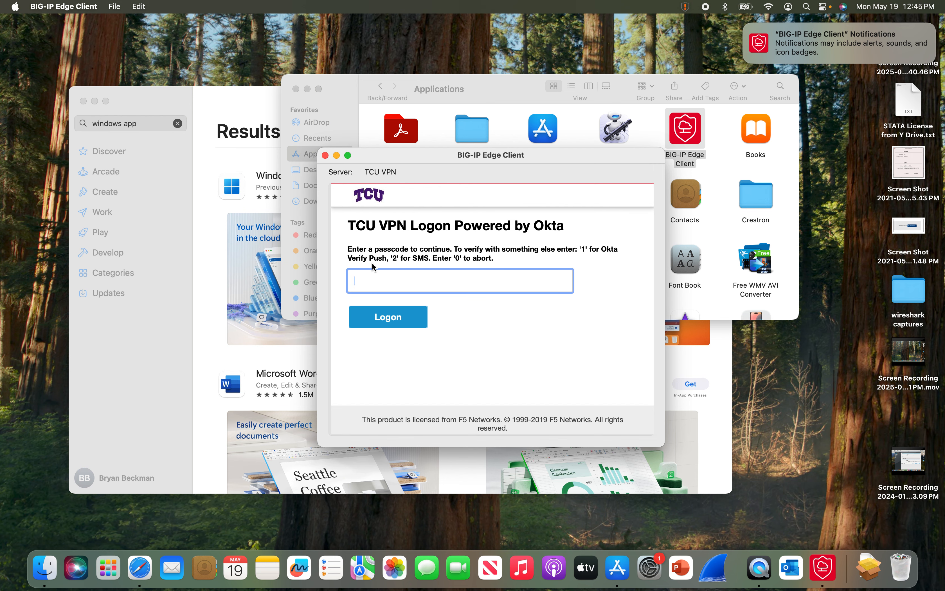
pyautogui.write('1')
pyautogui.click(384, 319)
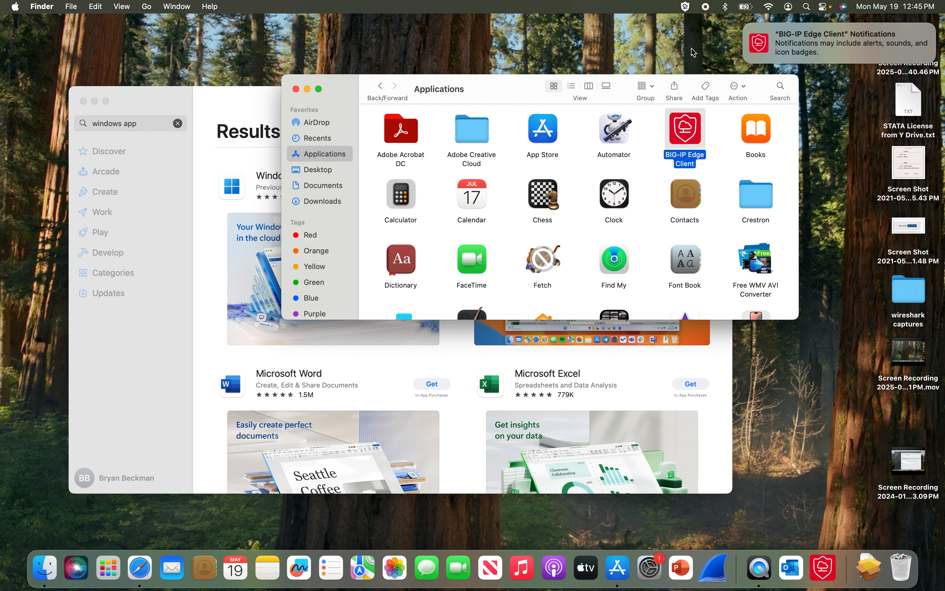
# - Turn the TCU VPN off from the BIG-IP menu-bar icon, then turn it back on
pyautogui.click(686, 7)
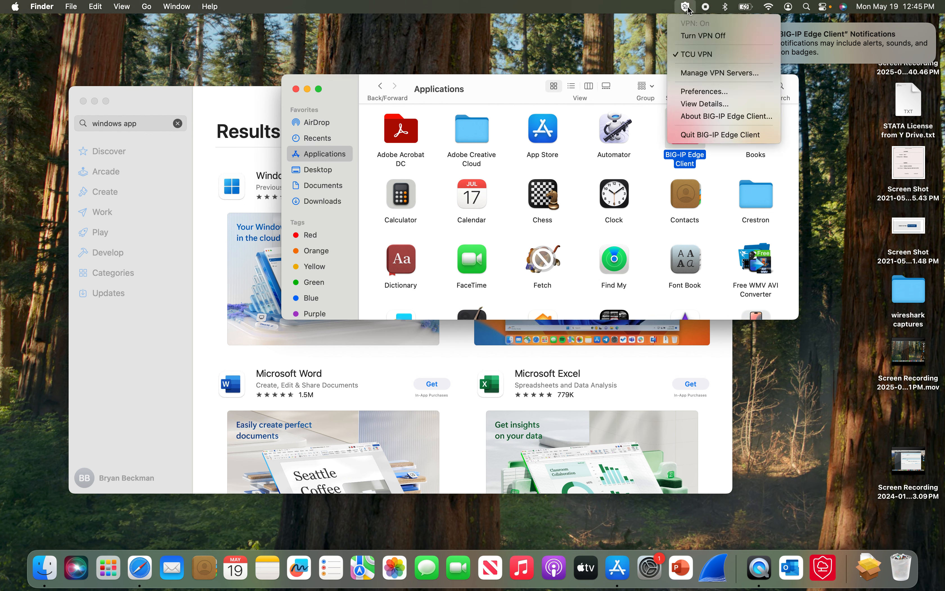
pyautogui.click(693, 35)
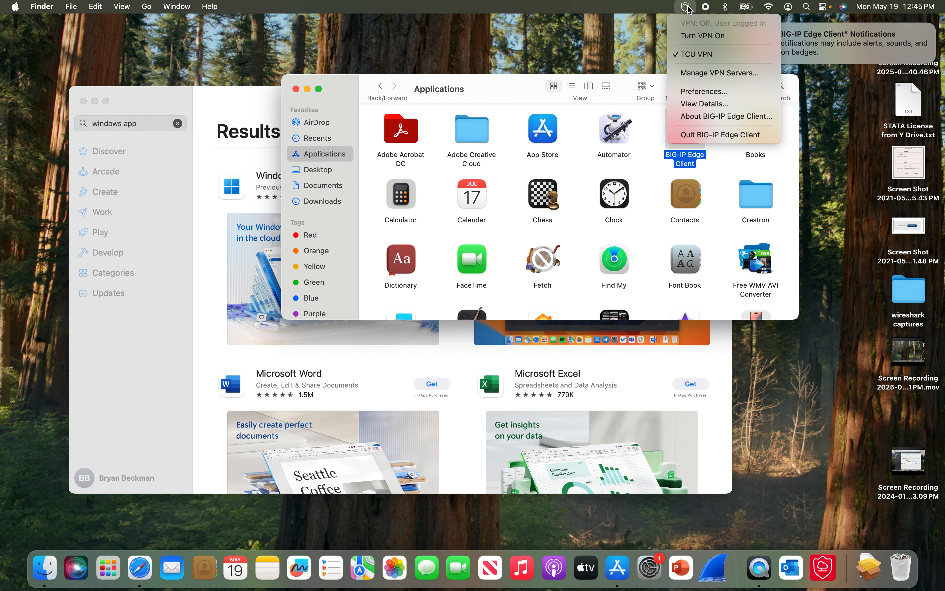
pyautogui.click(700, 37)
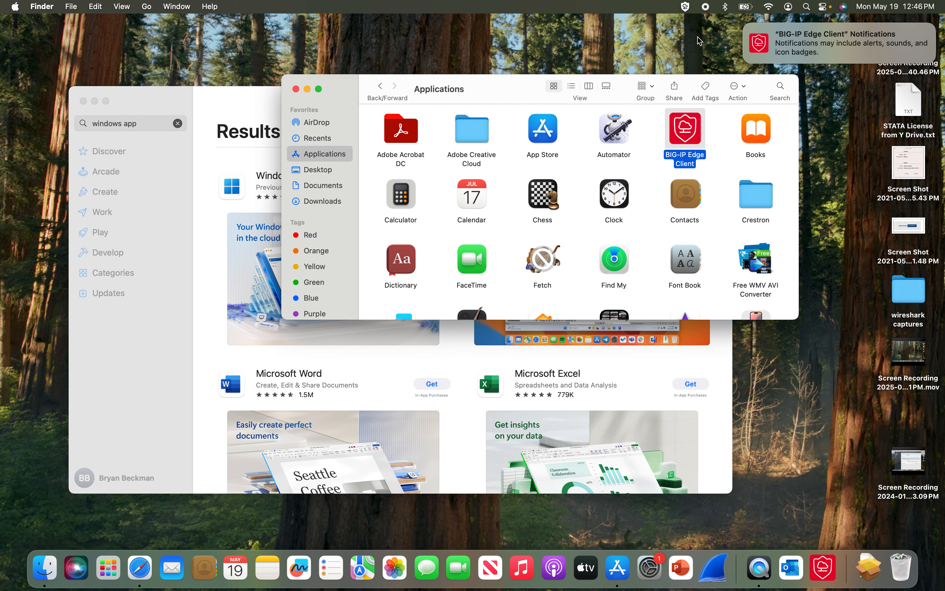
# - Close the App Store window and launch Windows App from Finder's Applications folder
pyautogui.click(211, 110)
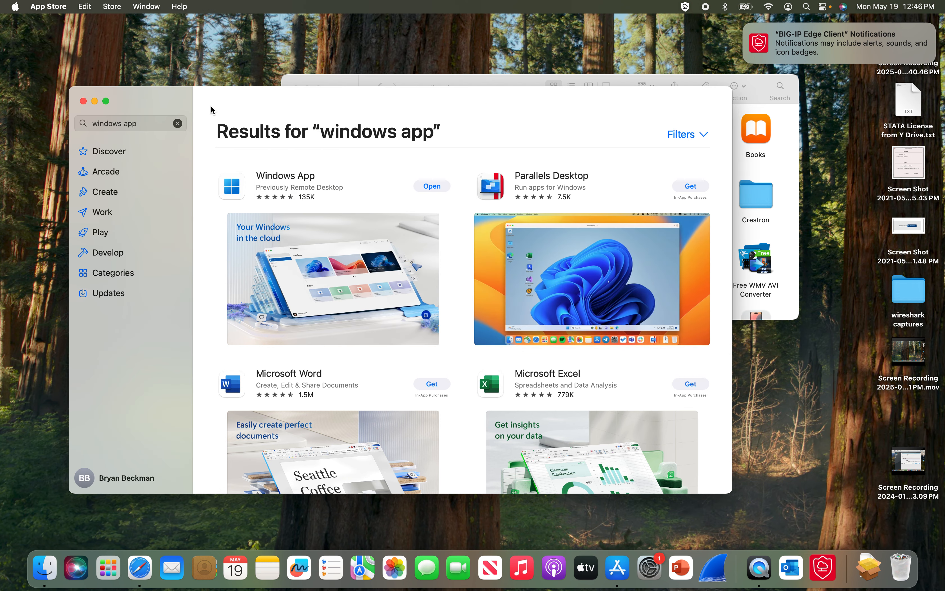
pyautogui.click(83, 101)
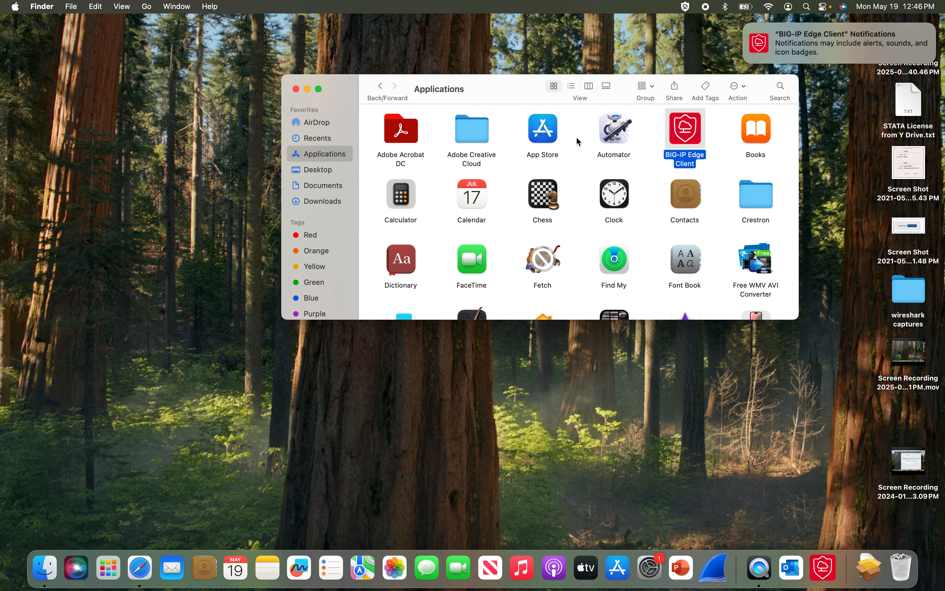
pyautogui.click(551, 141)
pyautogui.press('w')
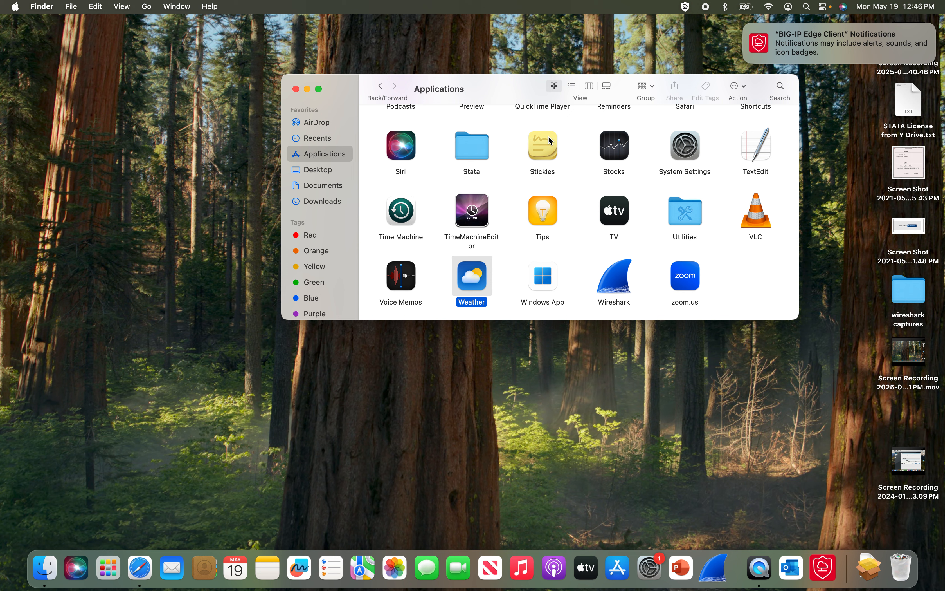
pyautogui.click(546, 285)
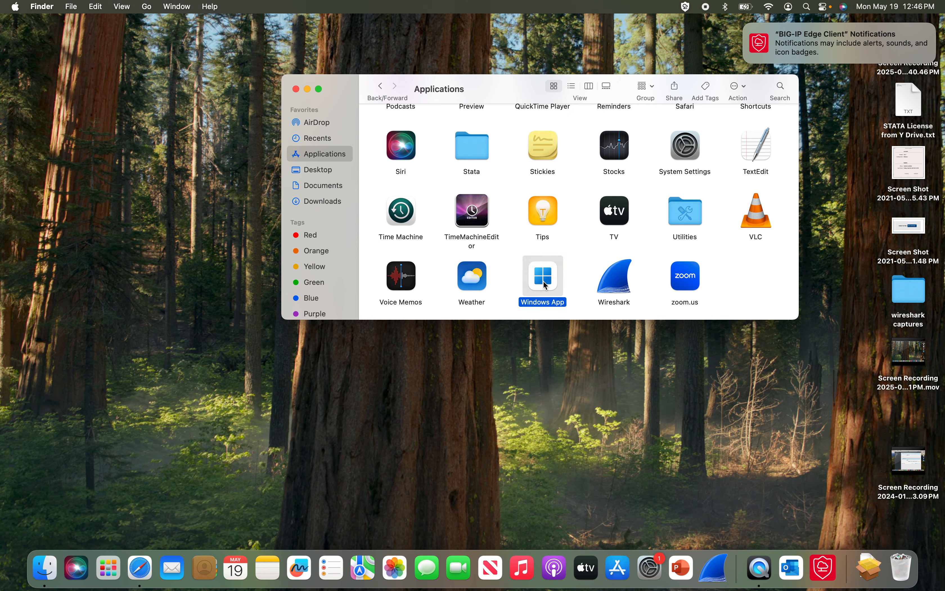
pyautogui.doubleClick(546, 284)
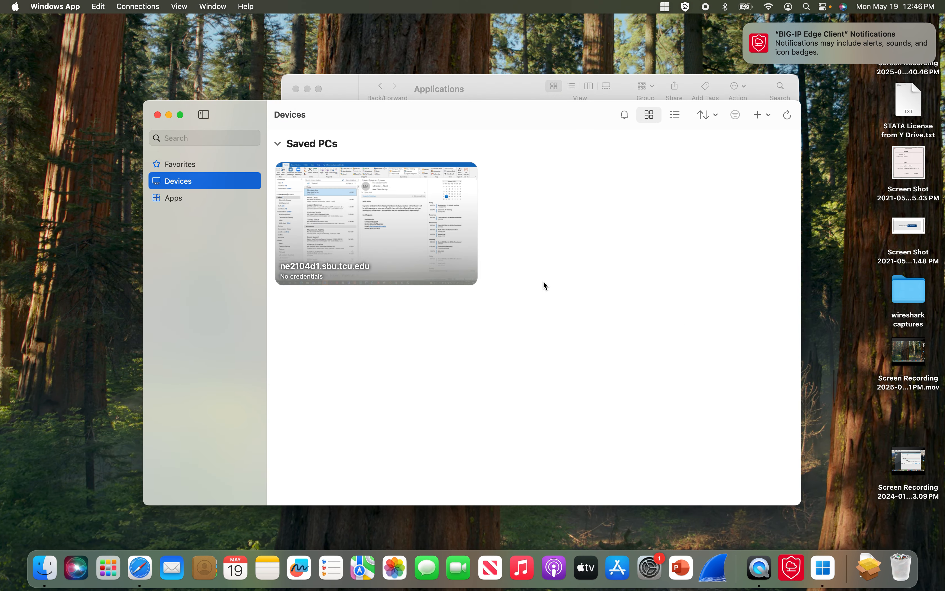
# - Delete the saved PC ne2104d1.sbu.tcu.edu and confirm, then open the Connections menu
pyautogui.moveTo(394, 251)
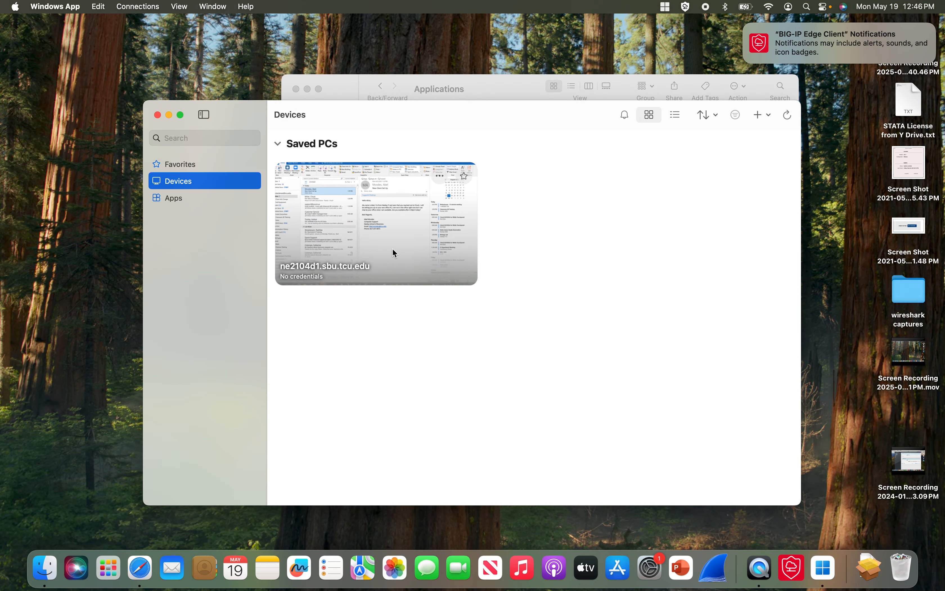
pyautogui.click(439, 178)
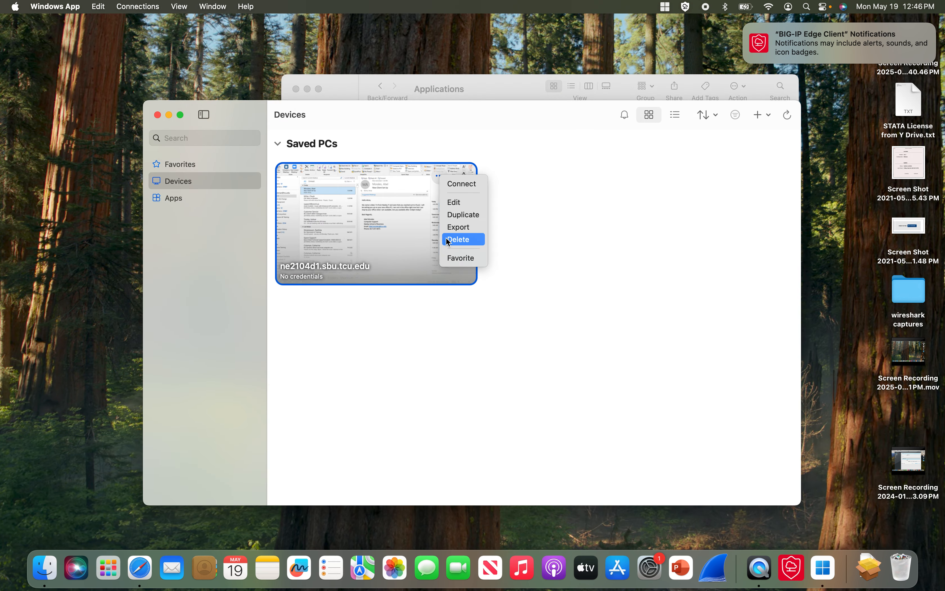
pyautogui.click(456, 244)
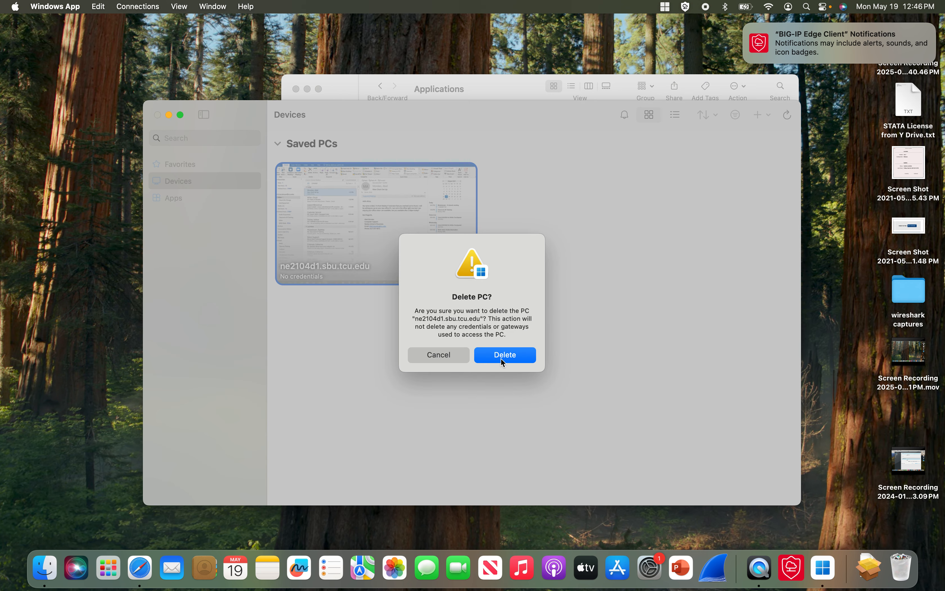
pyautogui.click(502, 357)
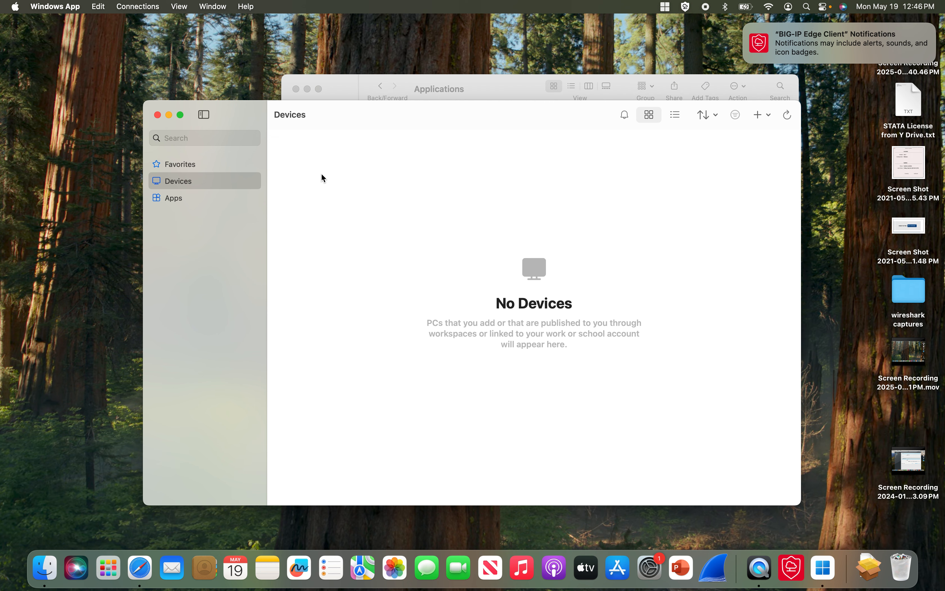
pyautogui.click(156, 6)
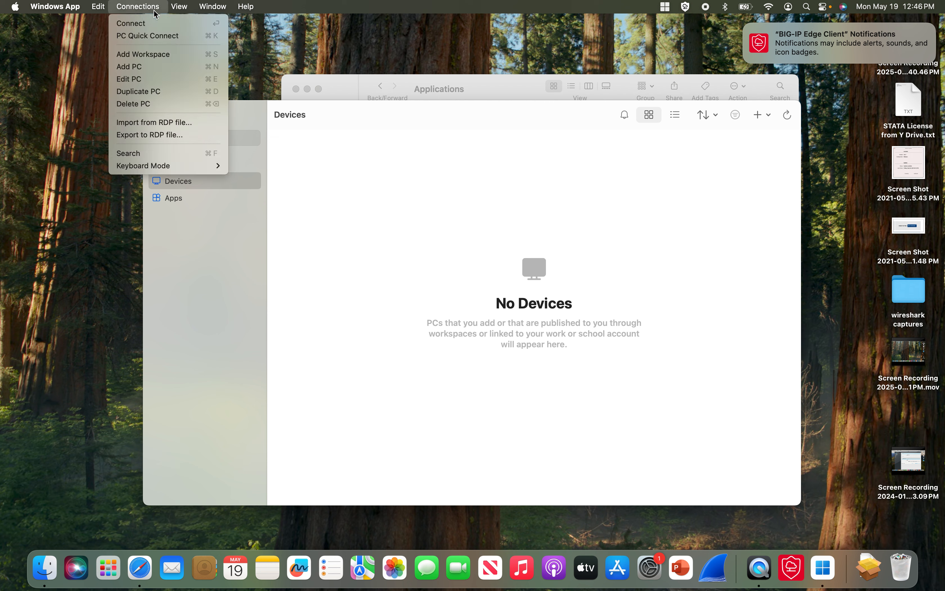
# - Start adding a new PC and choose to add new credentials for it
pyautogui.click(144, 69)
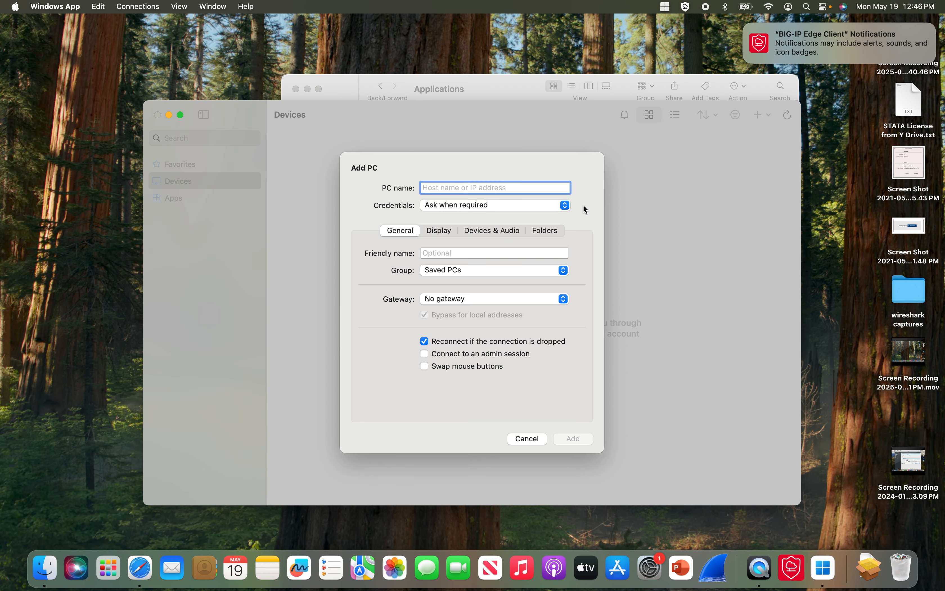
pyautogui.click(566, 205)
pyautogui.click(569, 205)
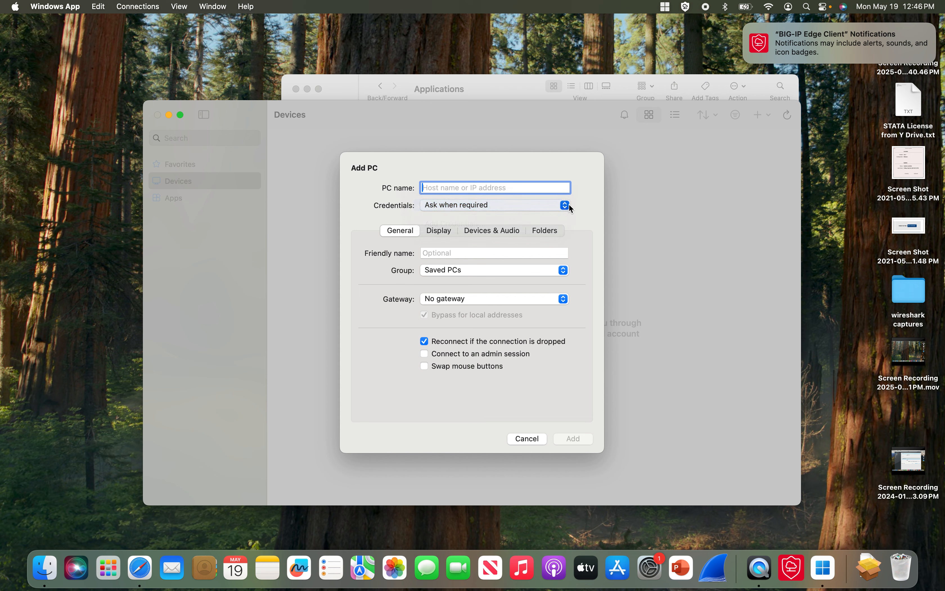
pyautogui.click(569, 205)
pyautogui.click(506, 226)
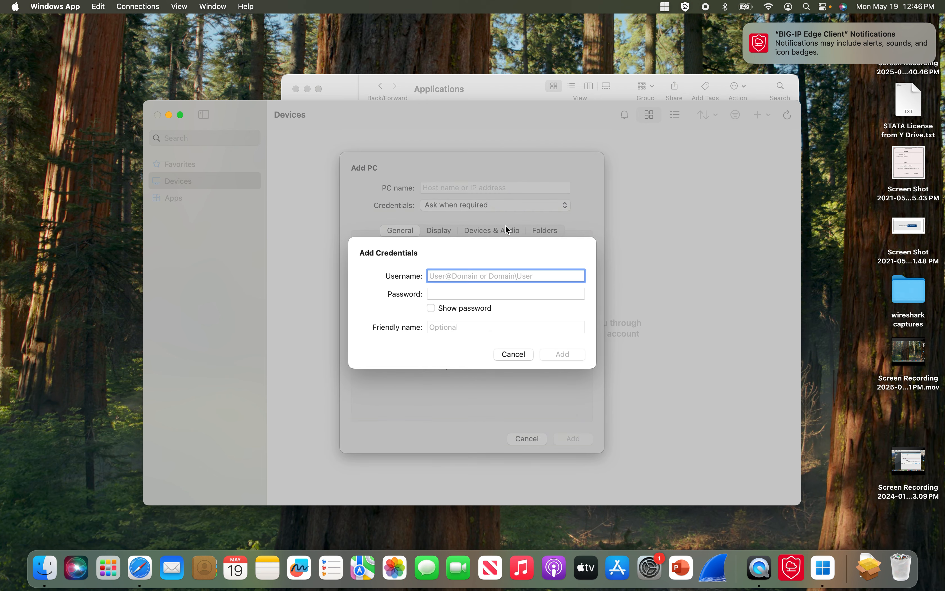
# - Save credentials named 'TCU Credentials' with the TCU account username and password
pyautogui.click(444, 326)
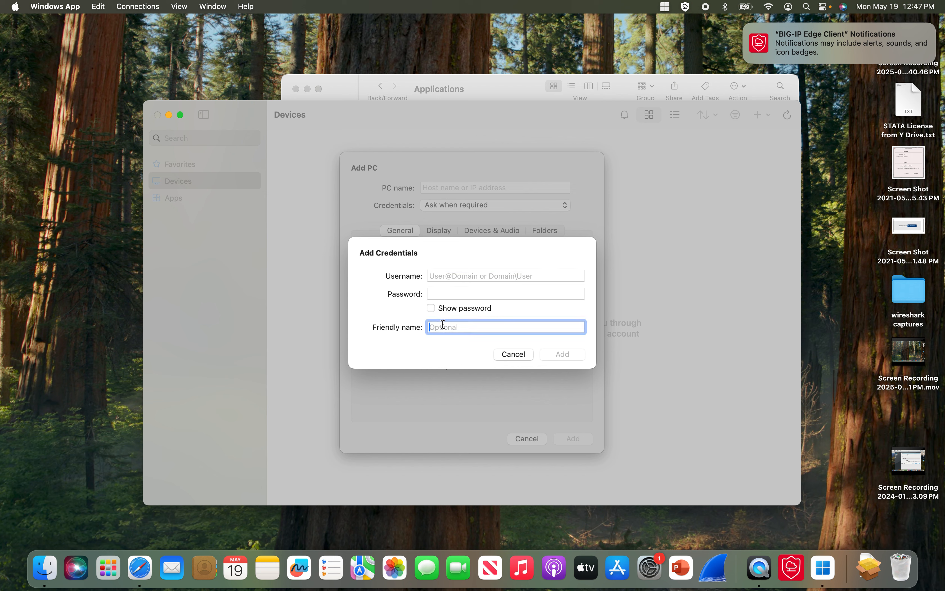
pyautogui.write('TCU ')
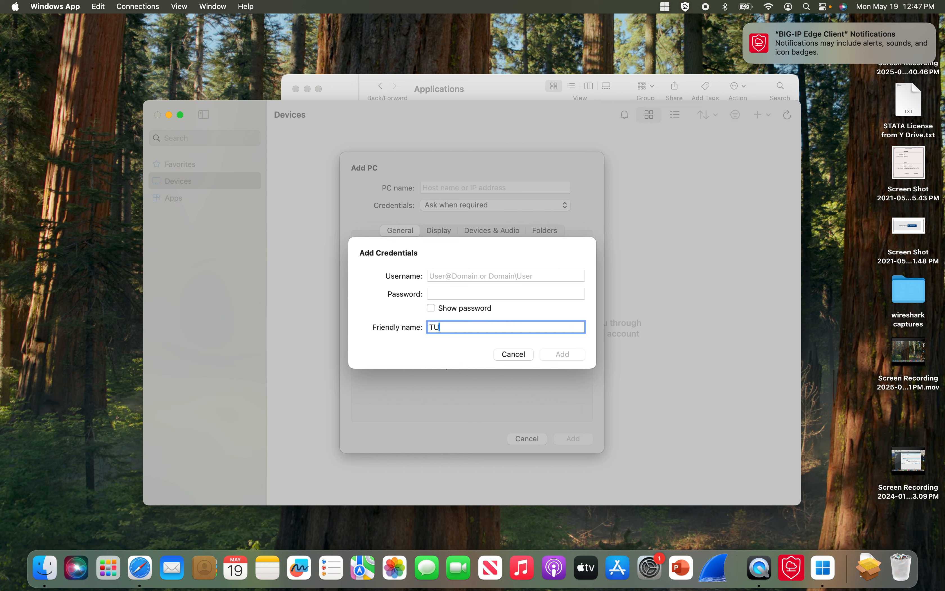
pyautogui.write('Ci')
pyautogui.press('BackSpace')
pyautogui.press('BackSpace')
pyautogui.press('BackSpace')
pyautogui.write('Credentials')
pyautogui.click(460, 277)
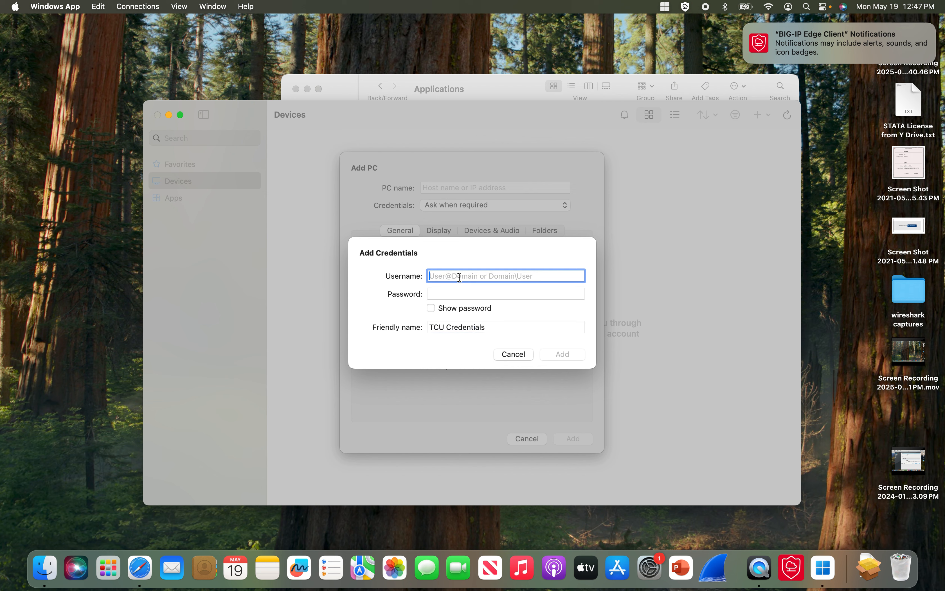
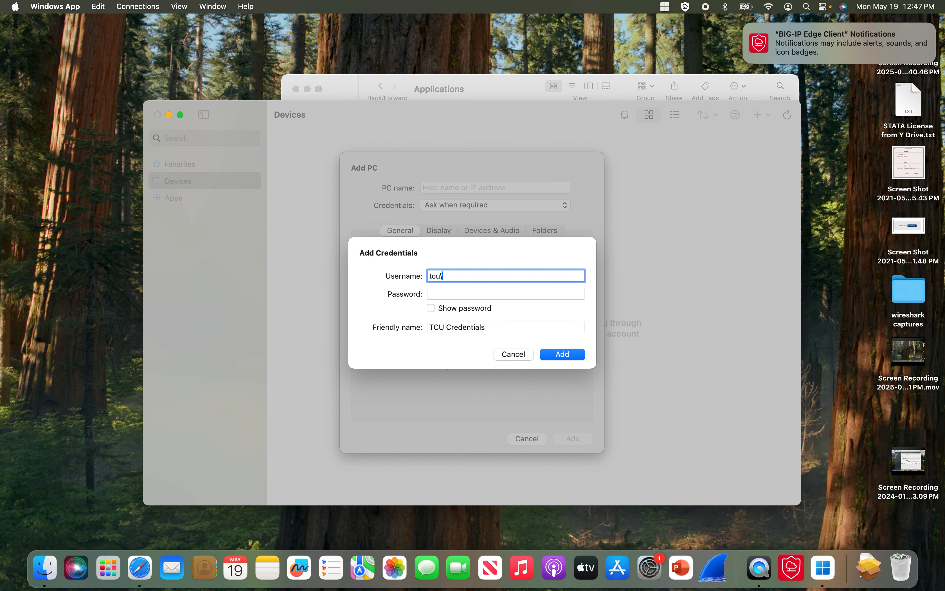
pyautogui.press('Tab')
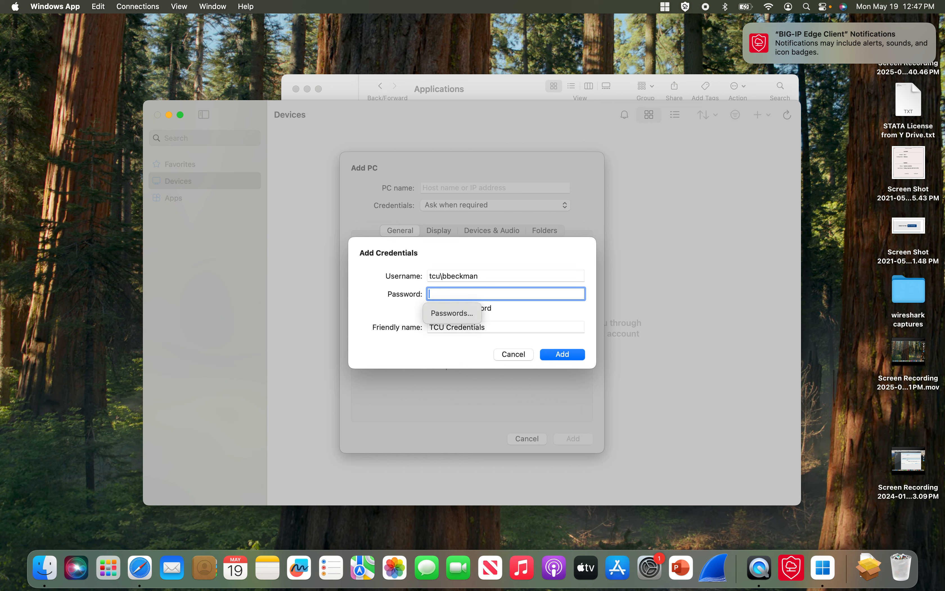
pyautogui.write('••••••••')
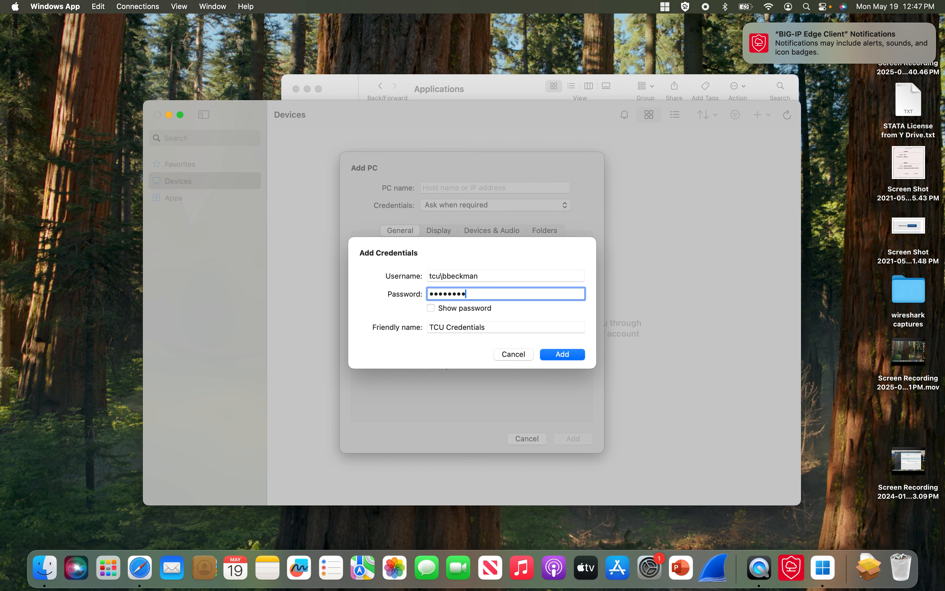
pyautogui.write('••••')
pyautogui.click(563, 354)
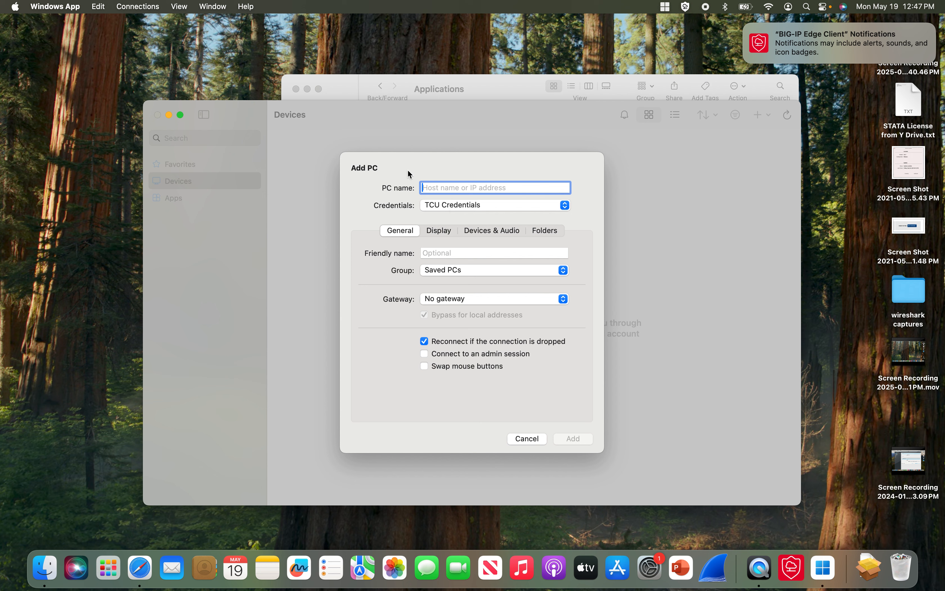
# - Keep TCU Credentials as the login and enter NE2104D1.SBU.TCU.EDU as the PC name
pyautogui.click(444, 211)
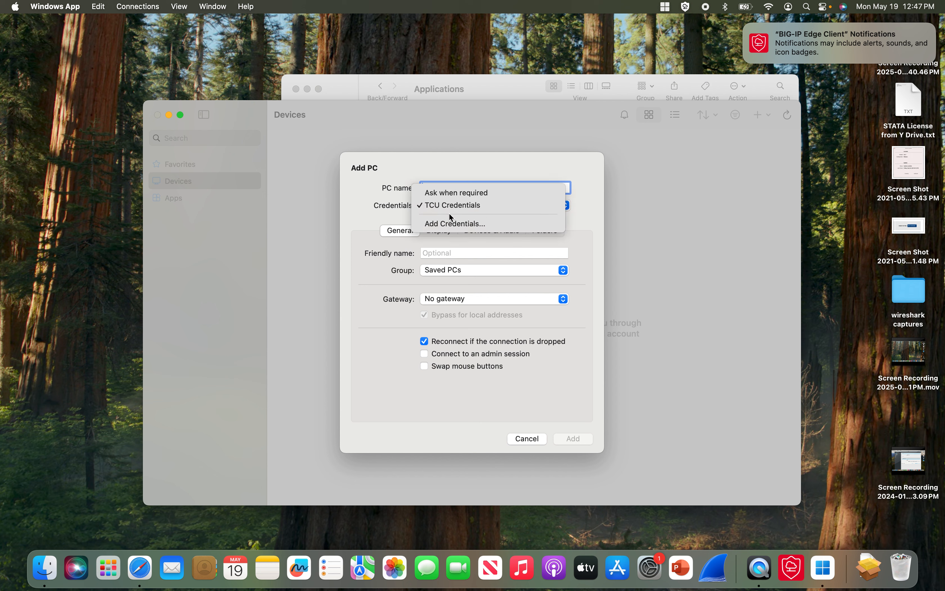
pyautogui.click(448, 208)
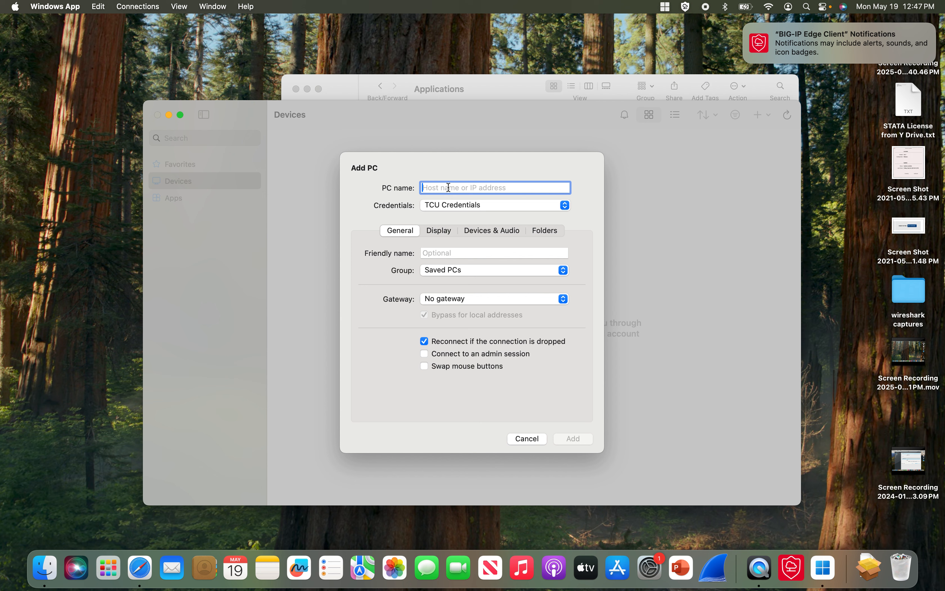
pyautogui.press('capslock')
pyautogui.write('NE')
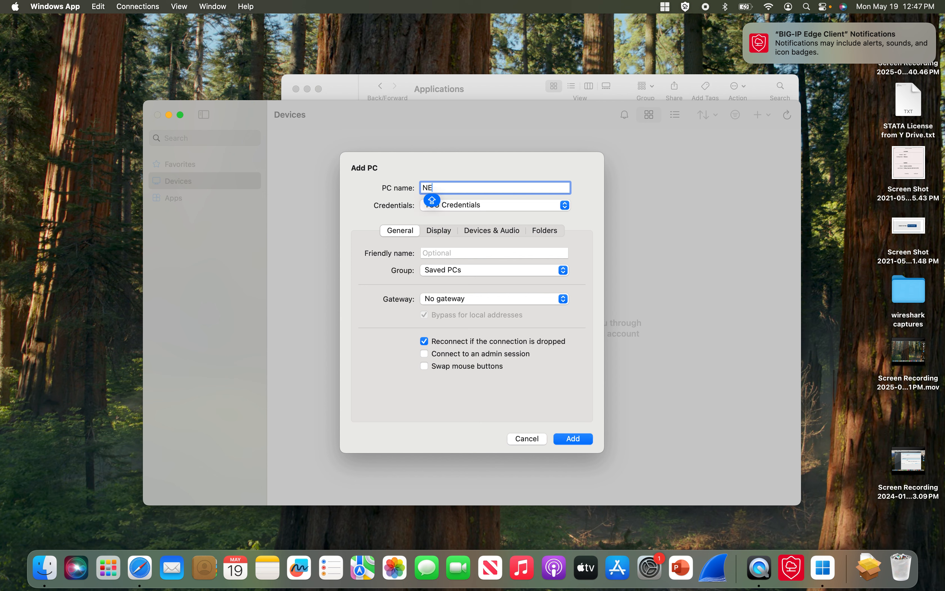
pyautogui.write('2104D')
pyautogui.press('capslock')
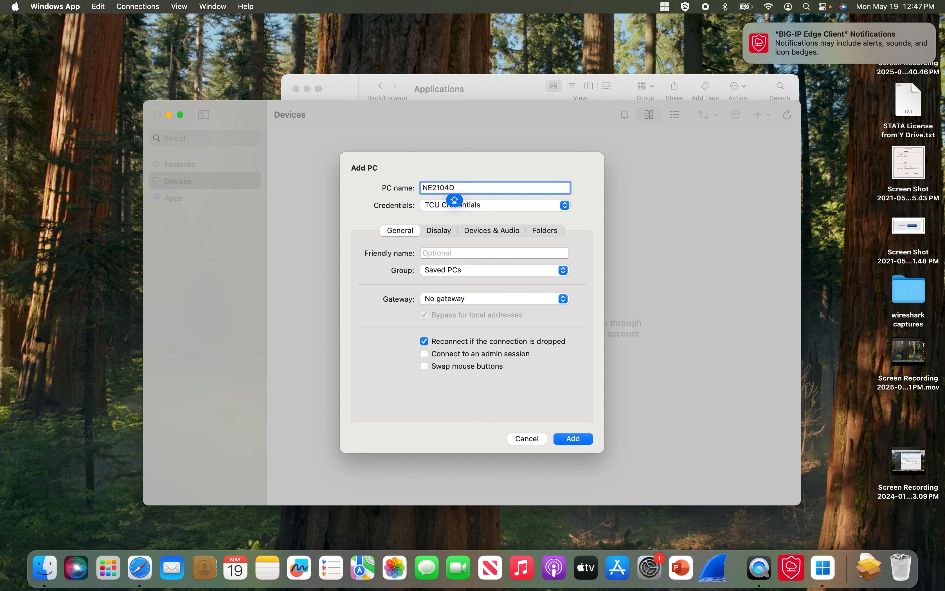
pyautogui.write('1.SBU.TCU.EDU')
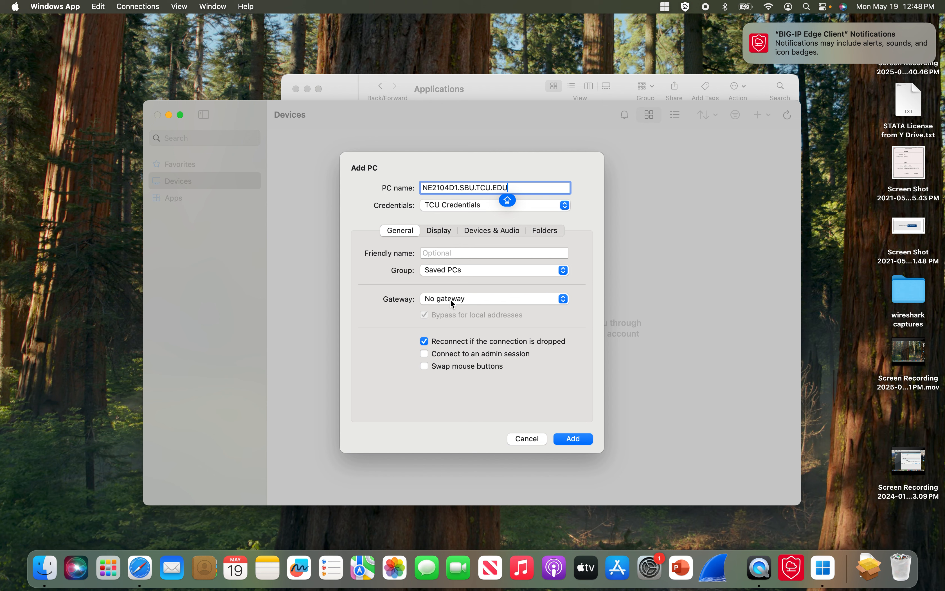
pyautogui.click(439, 232)
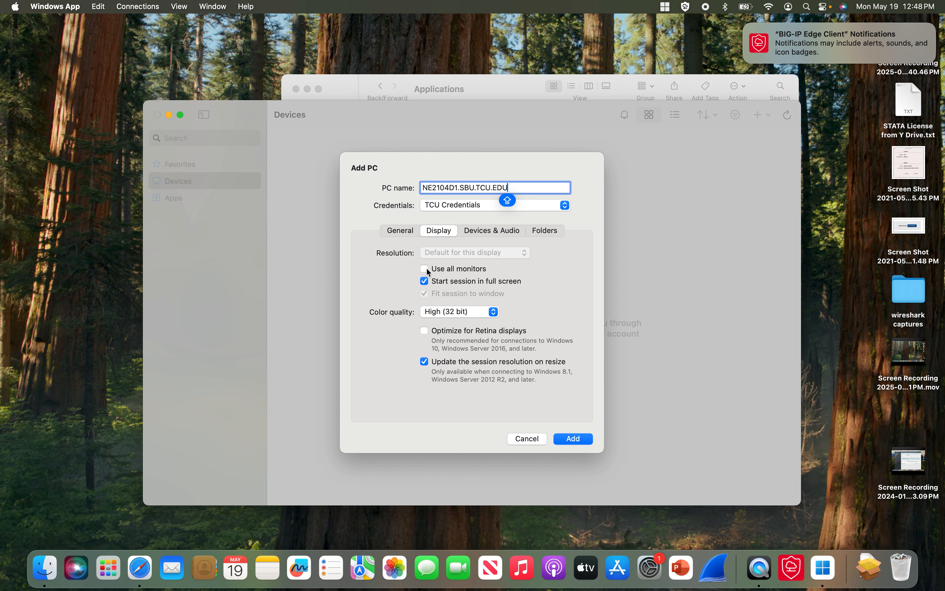
# - Enable Use all monitors and add NE2104D1.SBU.TCU.EDU to Saved PCs
pyautogui.click(428, 269)
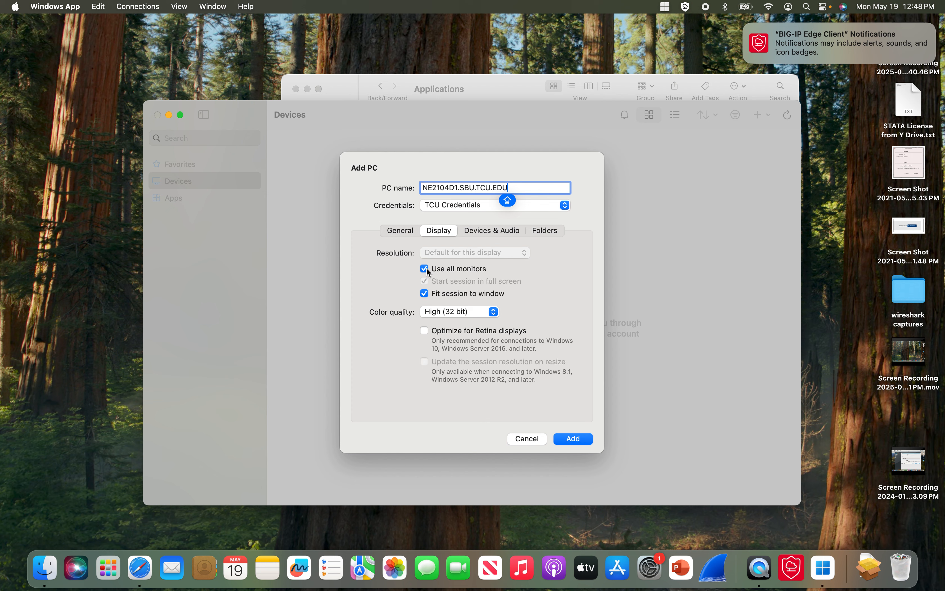
pyautogui.click(427, 269)
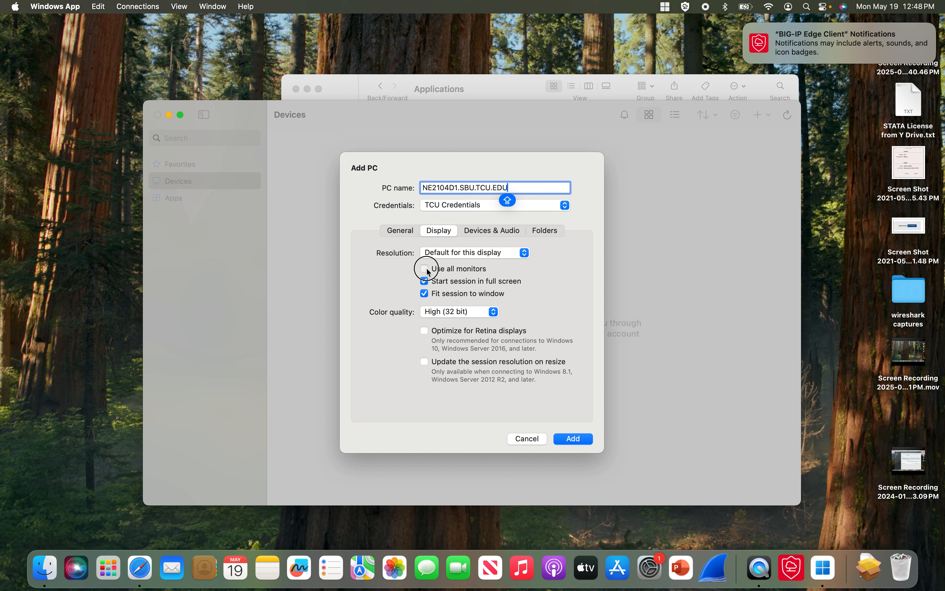
pyautogui.click(426, 269)
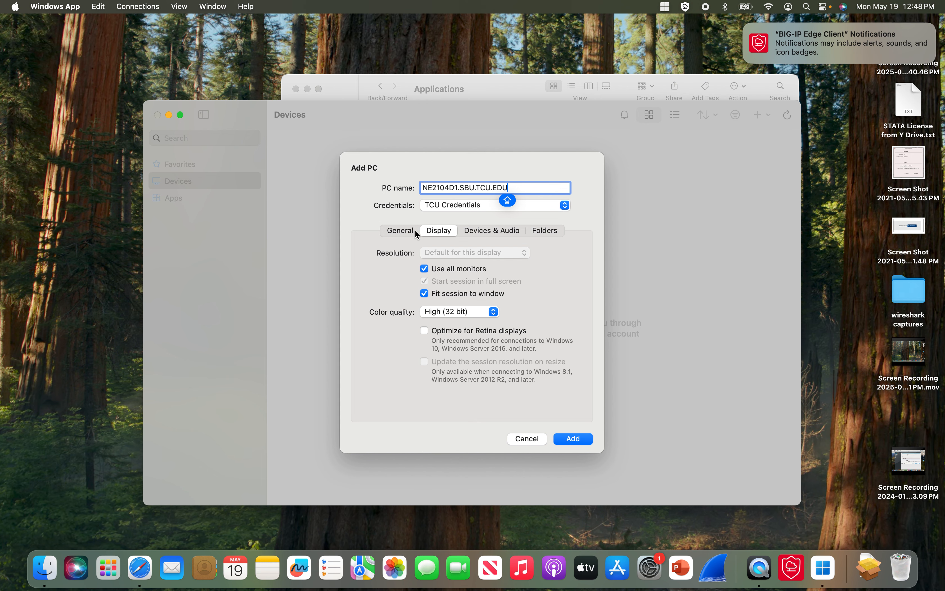
pyautogui.click(400, 233)
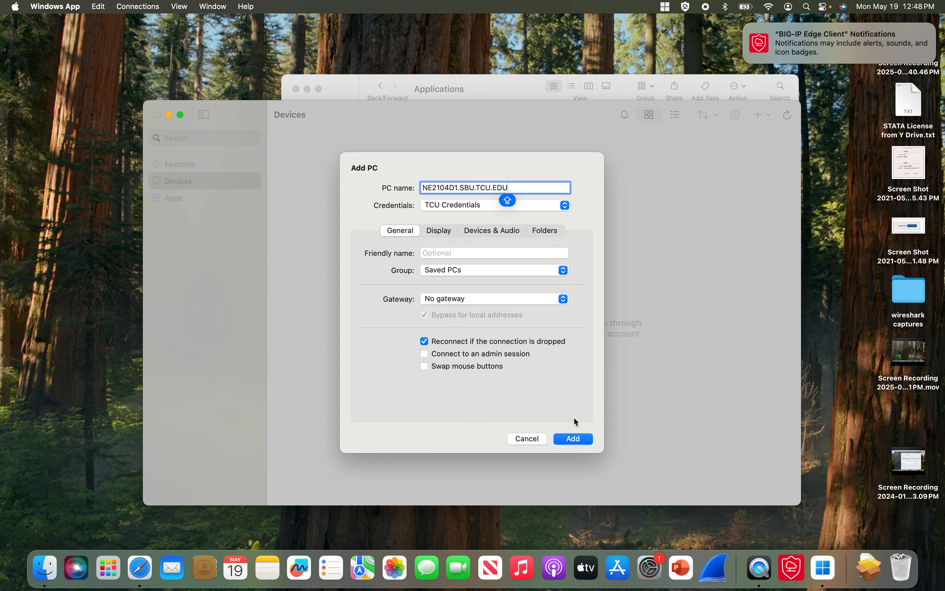
pyautogui.click(581, 440)
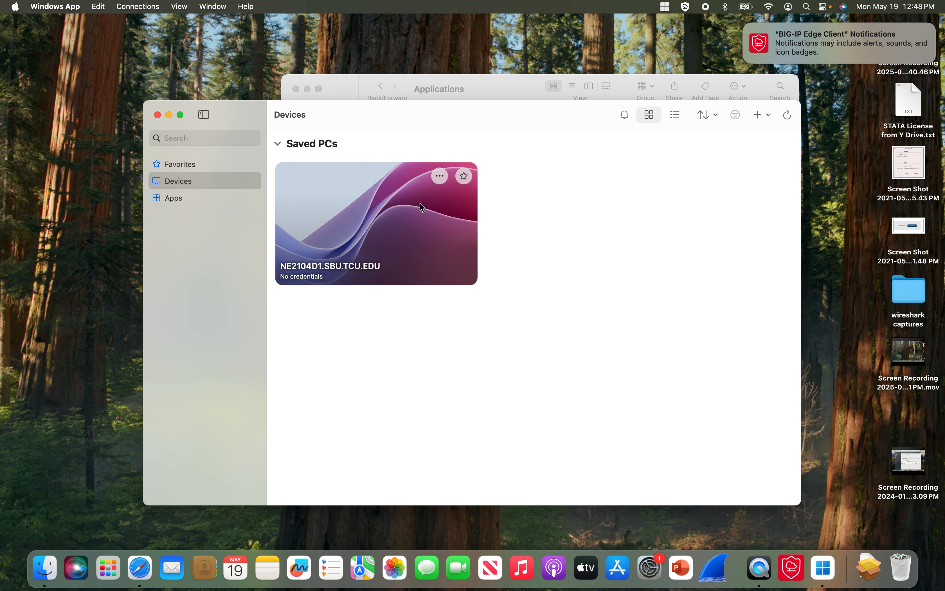
# - Connect to NE2104D1.SBU.TCU.EDU past the identity warning, dismissing the access notice and password error
pyautogui.click(381, 237)
pyautogui.doubleClick(381, 237)
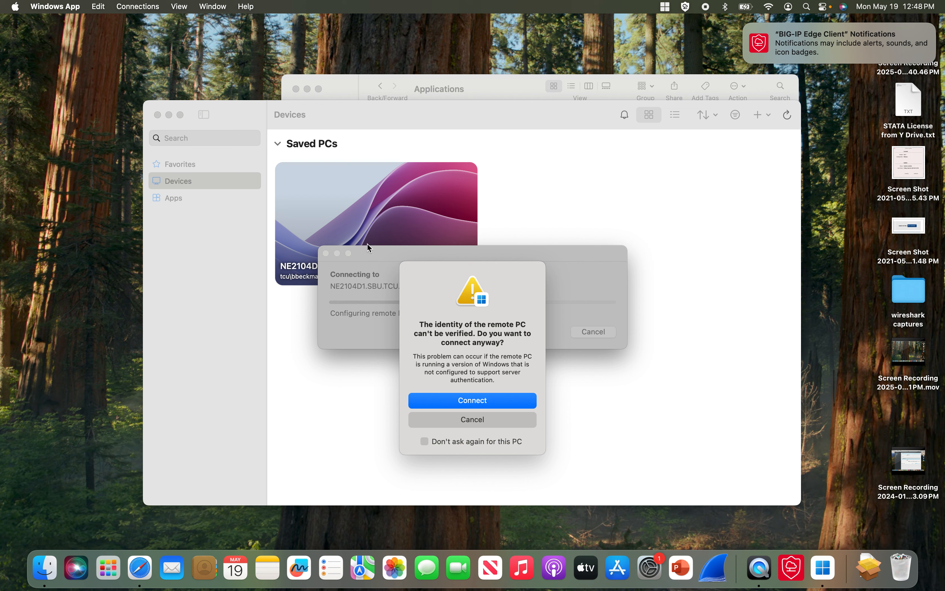
pyautogui.click(429, 444)
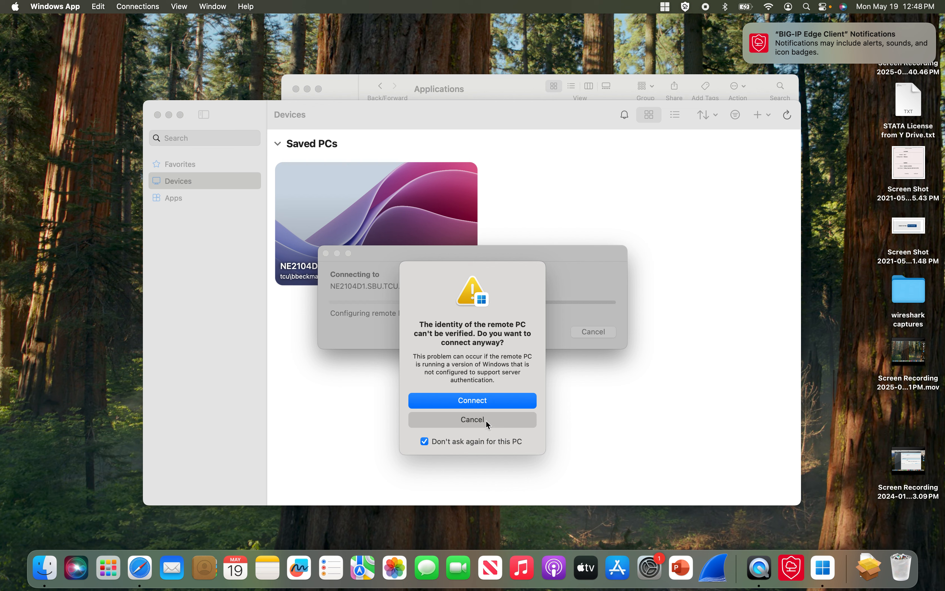
pyautogui.click(426, 443)
pyautogui.click(469, 405)
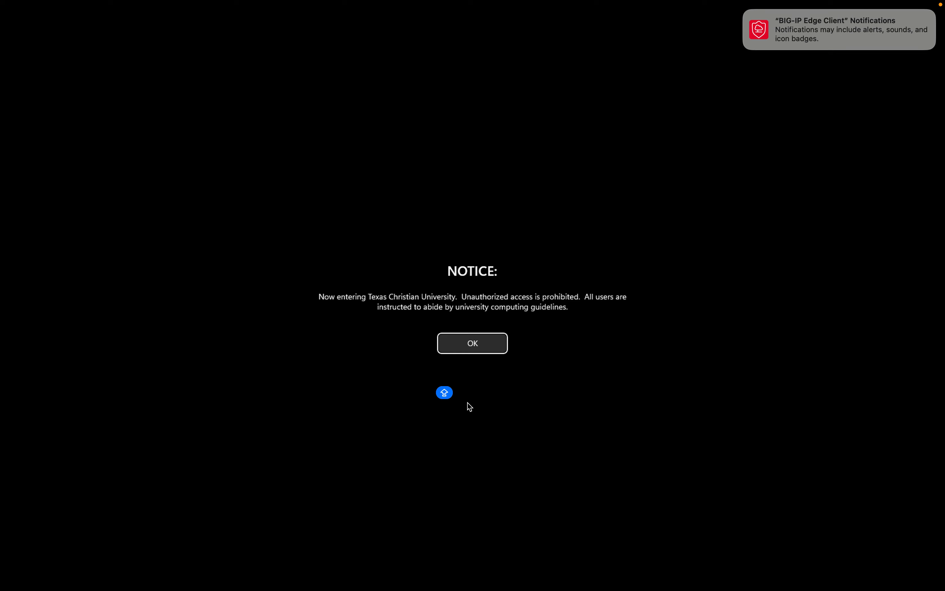
pyautogui.click(479, 349)
pyautogui.click(475, 374)
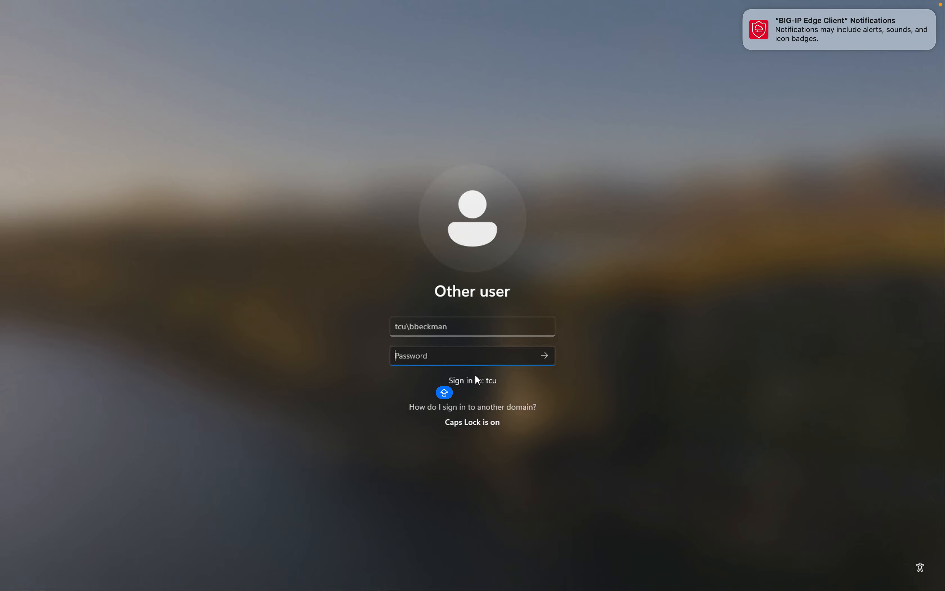
pyautogui.moveTo(942, 12)
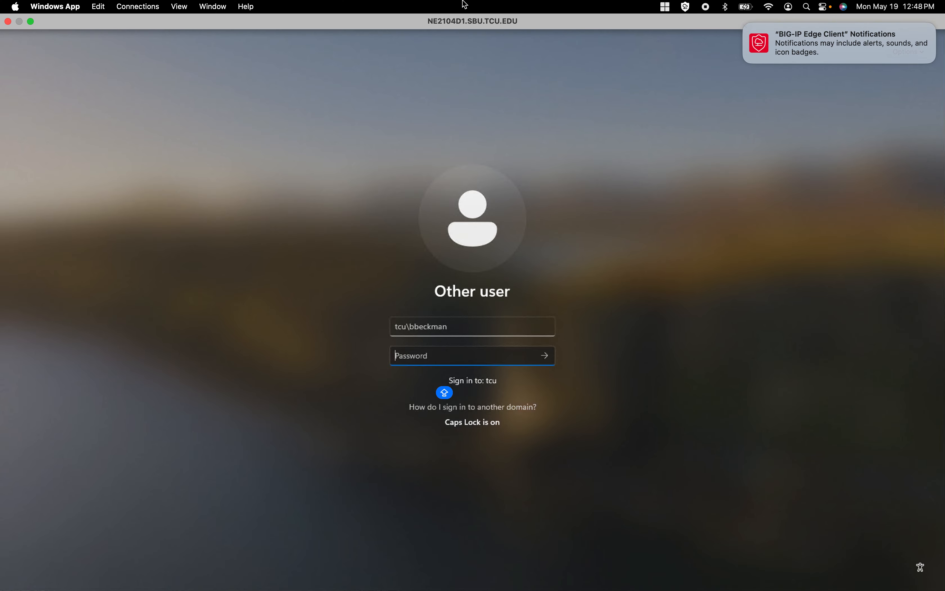
# - End the remote session and open NE2104D1.SBU.TCU.EDU's Edit PC dialog, cancelling new credentials
pyautogui.click(8, 23)
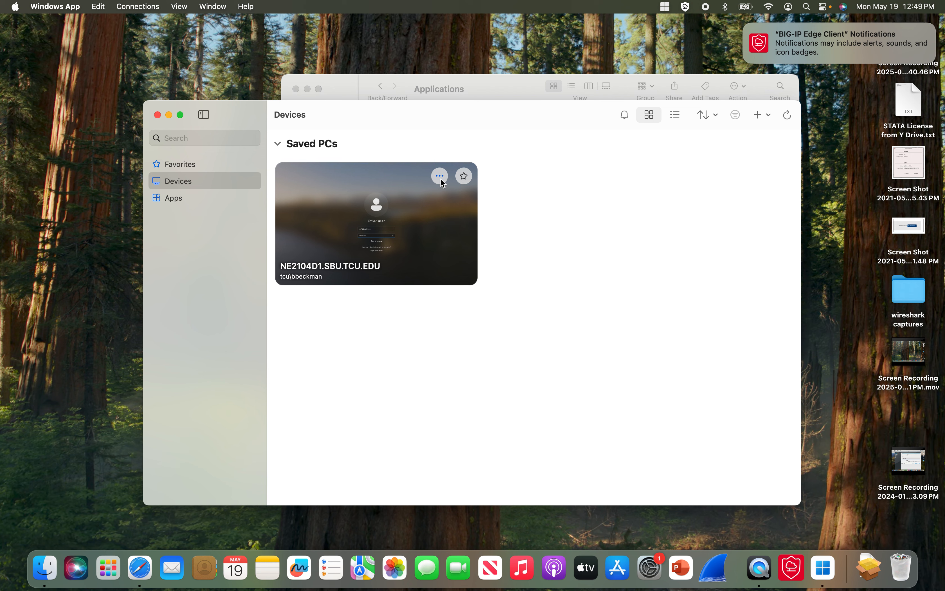
pyautogui.click(440, 176)
pyautogui.click(460, 204)
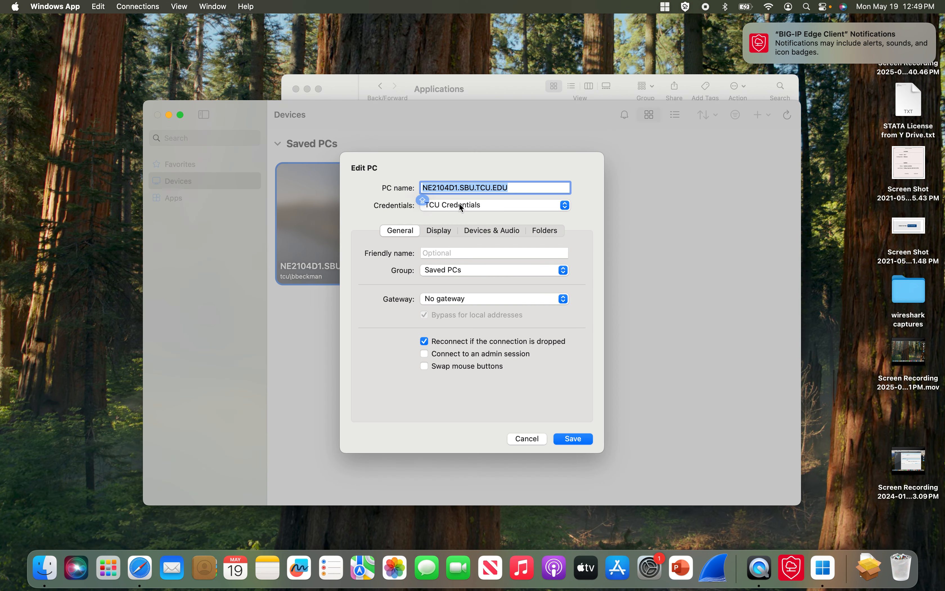
pyautogui.click(565, 205)
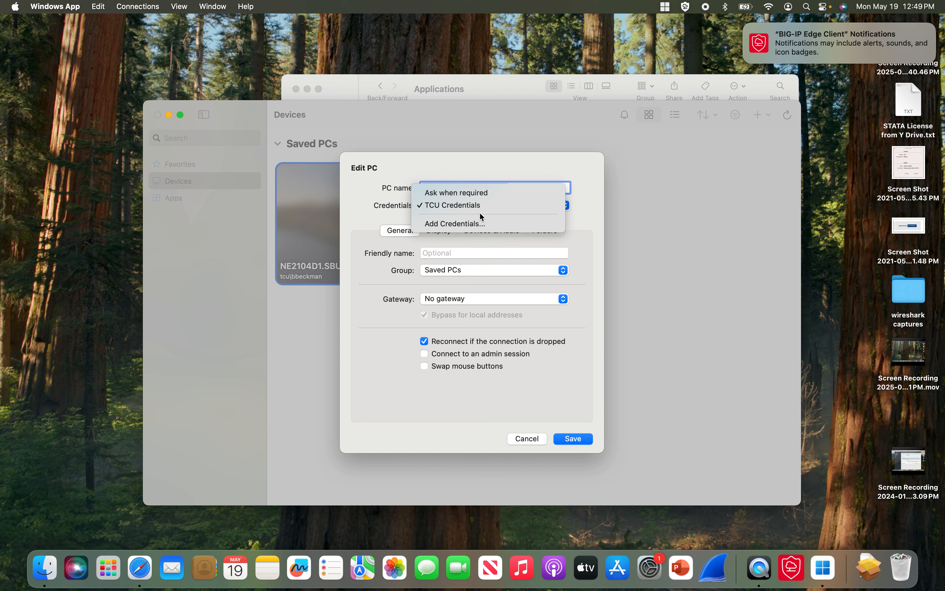
pyautogui.click(468, 223)
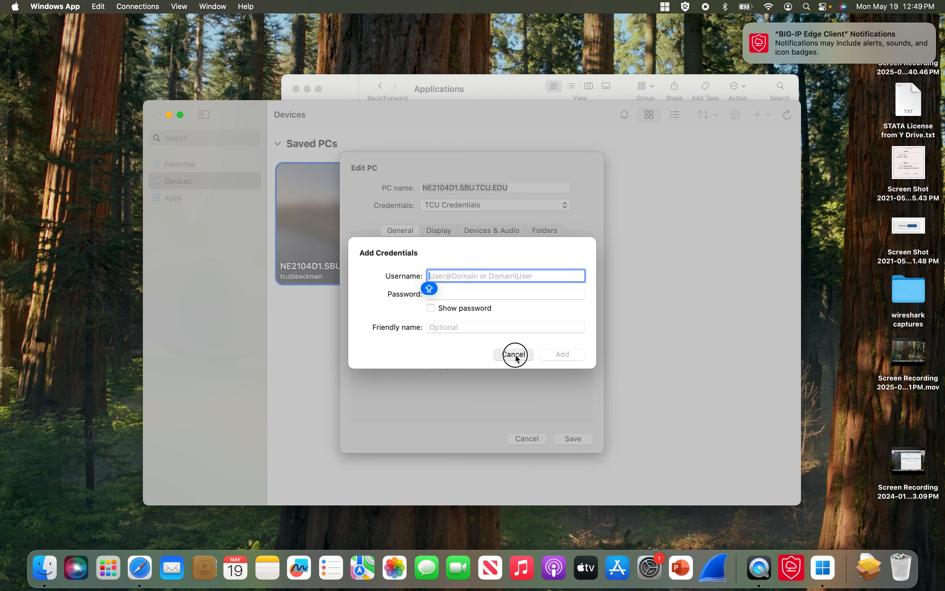
pyautogui.click(514, 354)
pyautogui.click(135, 6)
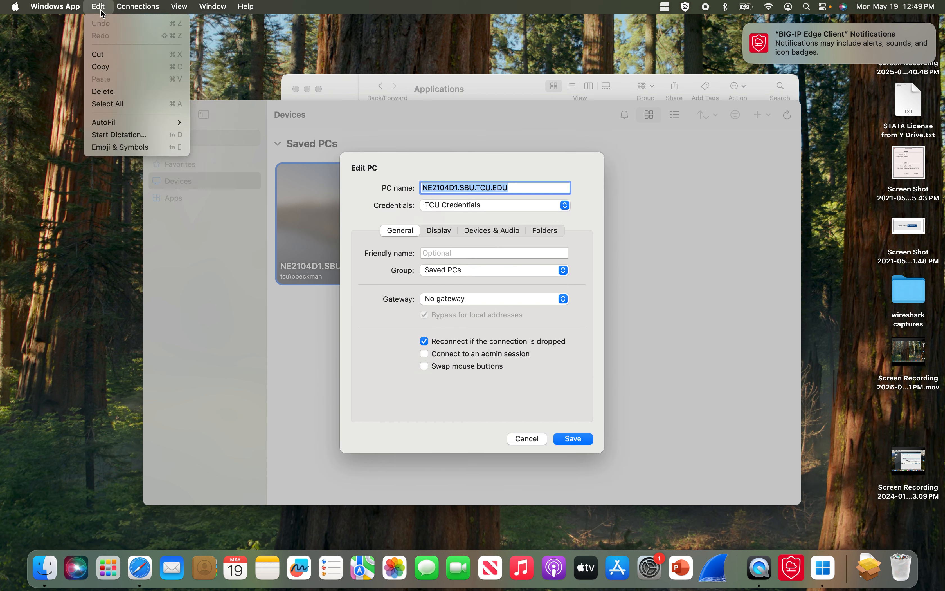
# - In Settings, edit TCU Credentials: tidy the username field and retype the account password
pyautogui.moveTo(77, 12)
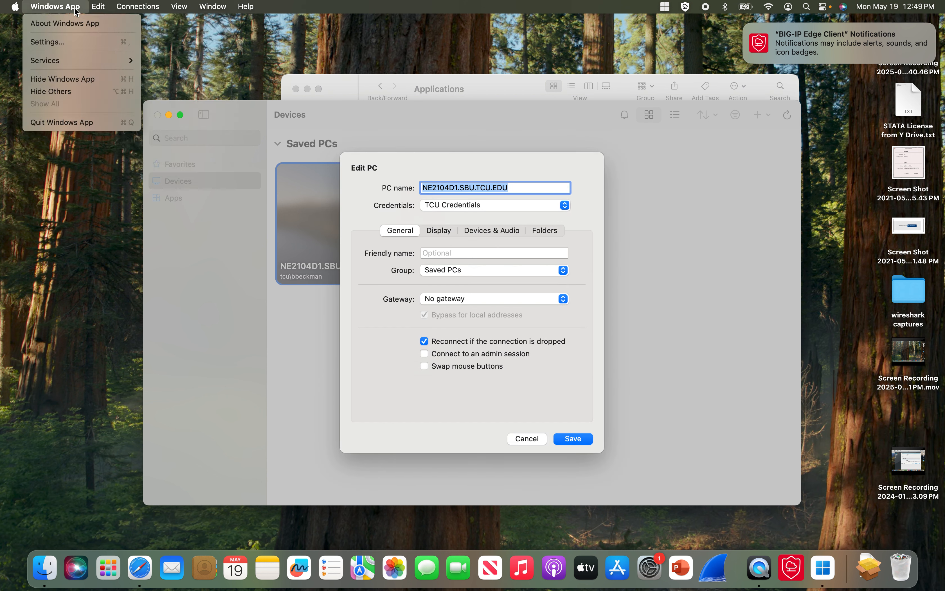
pyautogui.click(80, 44)
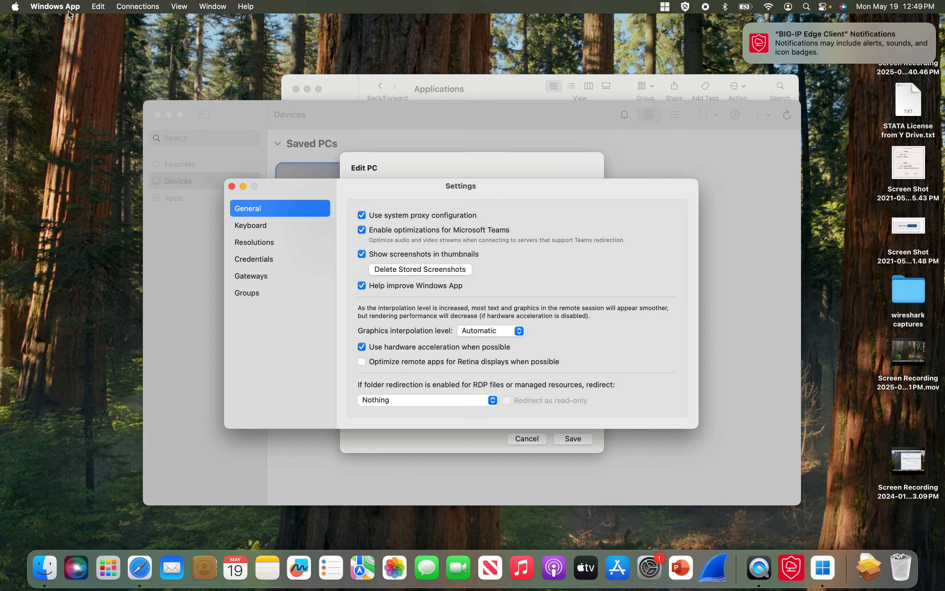
pyautogui.click(262, 255)
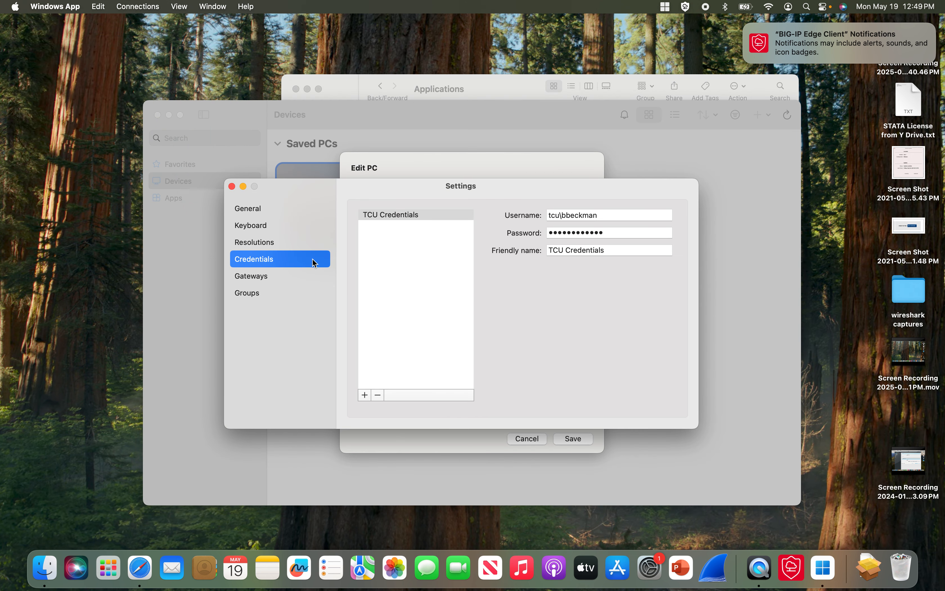
pyautogui.click(406, 216)
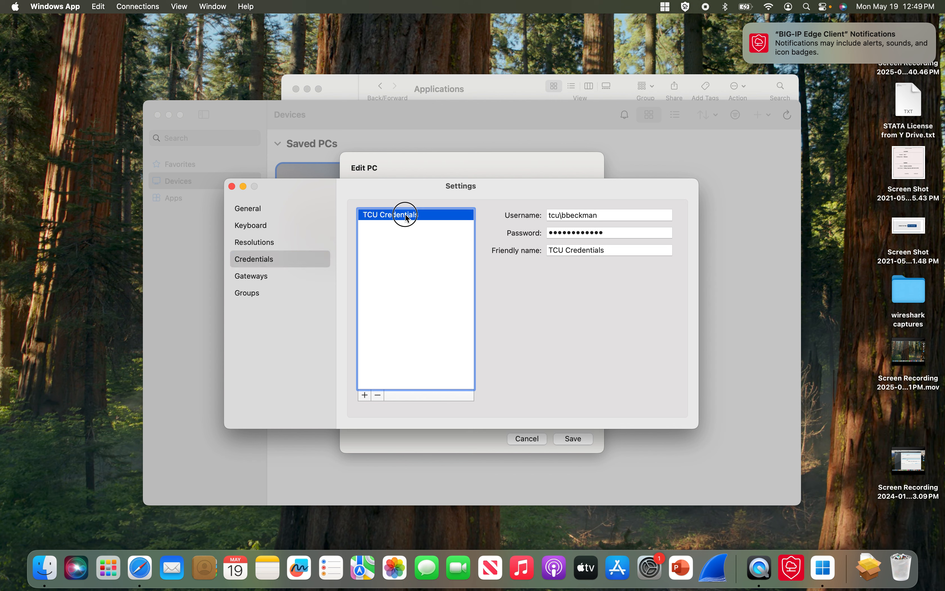
pyautogui.click(611, 233)
pyautogui.press('BackSpace')
pyautogui.press('BackSpace')
pyautogui.press('BackSpace')
pyautogui.press('BackSpace')
pyautogui.press('BackSpace')
pyautogui.press('BackSpace')
pyautogui.press('BackSpace')
pyautogui.press('BackSpace')
pyautogui.press('BackSpace')
pyautogui.press('BackSpace')
pyautogui.press('BackSpace')
pyautogui.press('BackSpace')
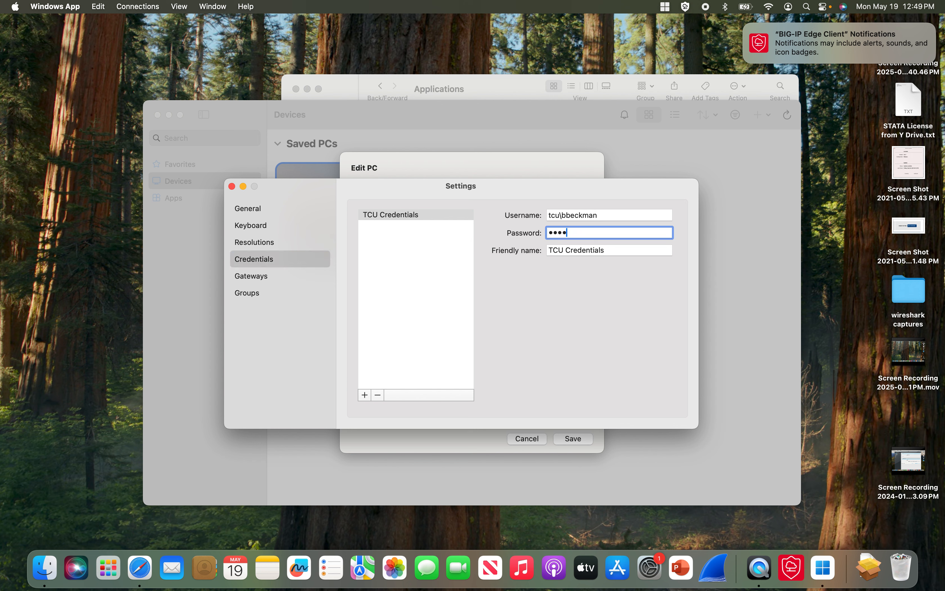
pyautogui.click(633, 215)
pyautogui.write('H')
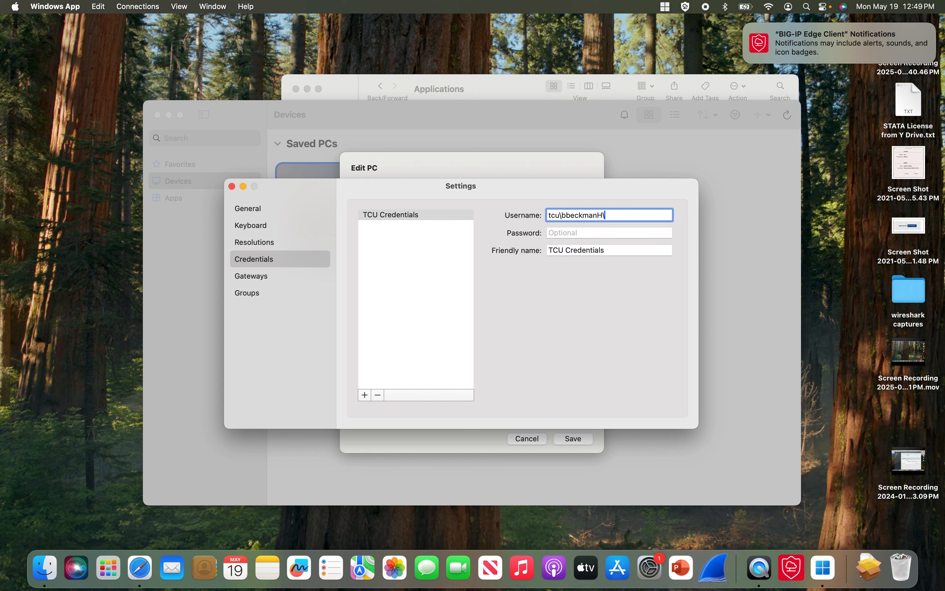
pyautogui.write('\\')
pyautogui.press('BackSpace')
pyautogui.press('BackSpace')
pyautogui.press('Tab')
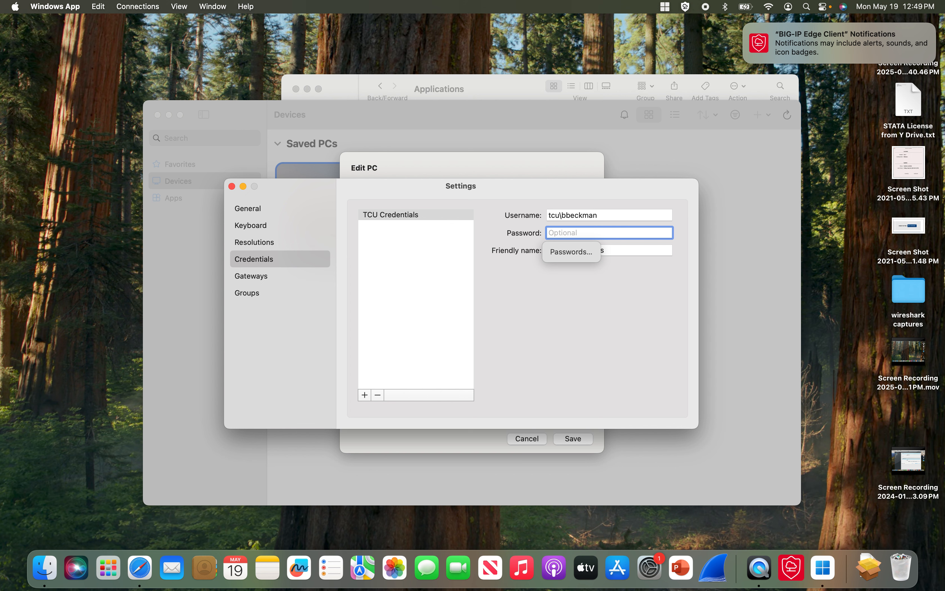
pyautogui.write('••••')
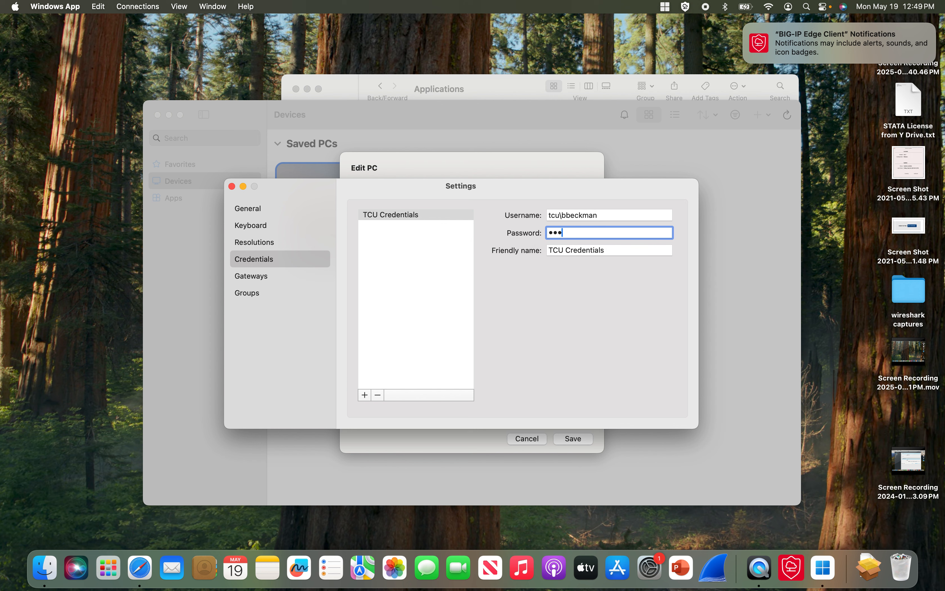
pyautogui.write('••••••••')
# - Save the edited PC, connect to NE2104D1.SBU.TCU.EDU past the warning, and show its desktop
pyautogui.click(232, 187)
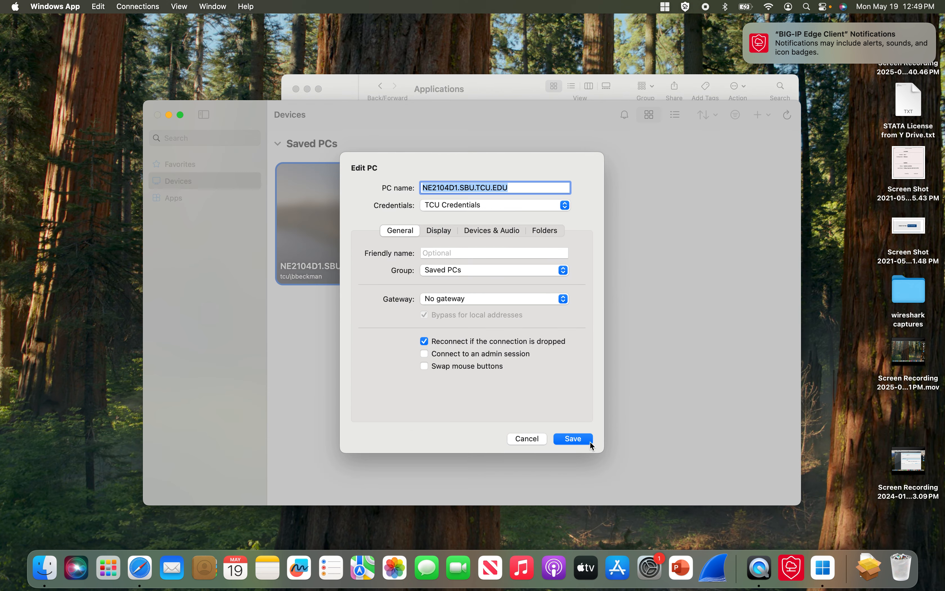
pyautogui.click(573, 439)
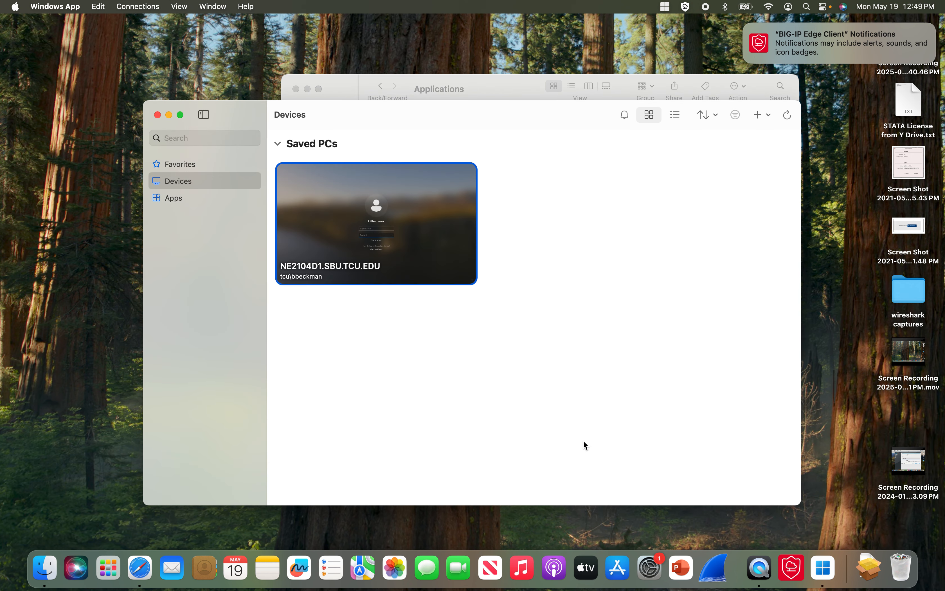
pyautogui.doubleClick(332, 228)
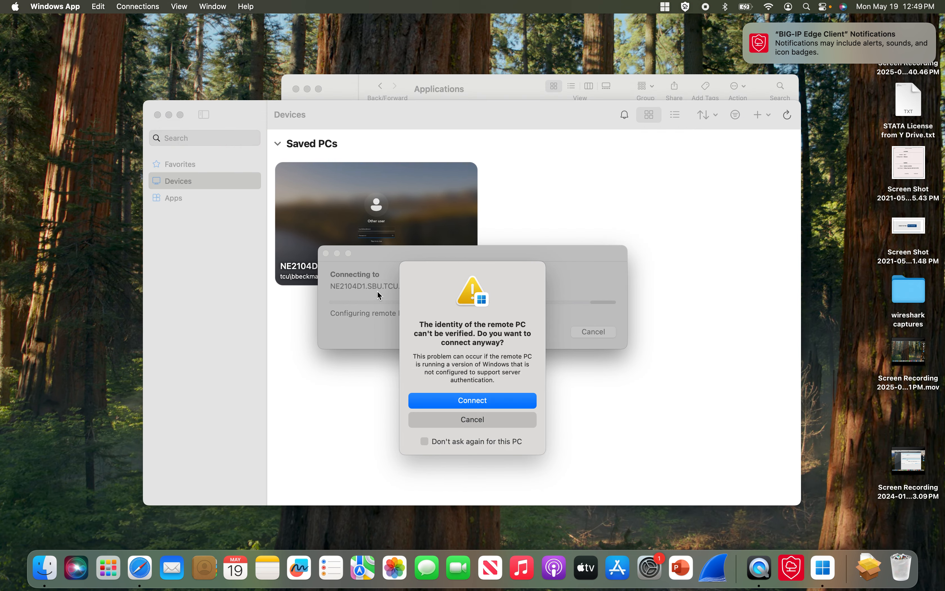
pyautogui.click(480, 398)
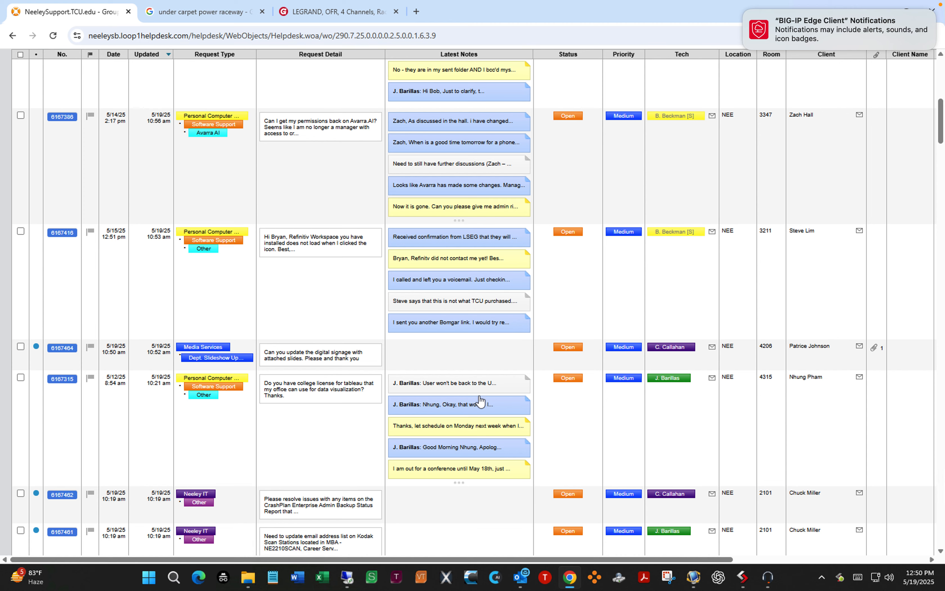
pyautogui.moveTo(463, 326)
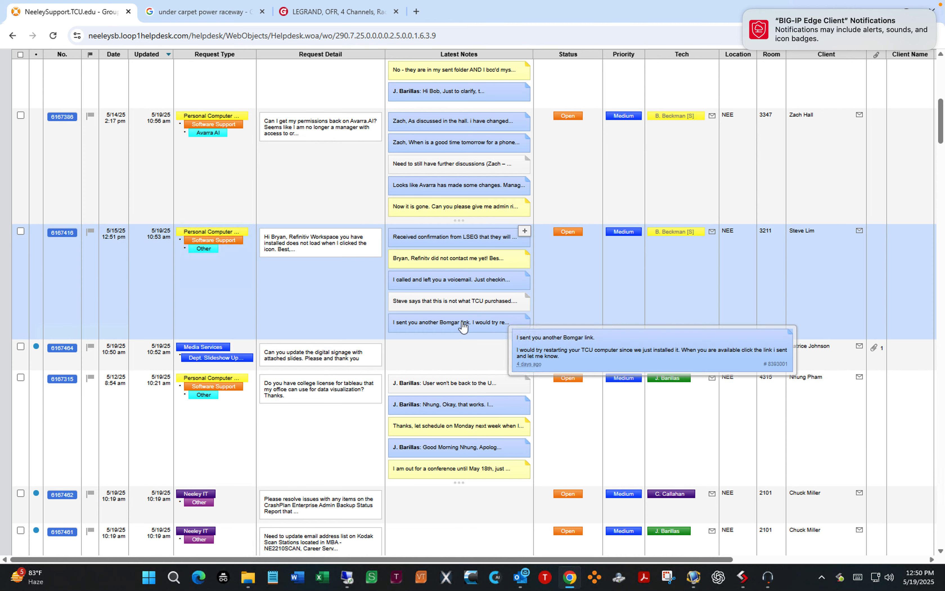
pyautogui.press('super+d')
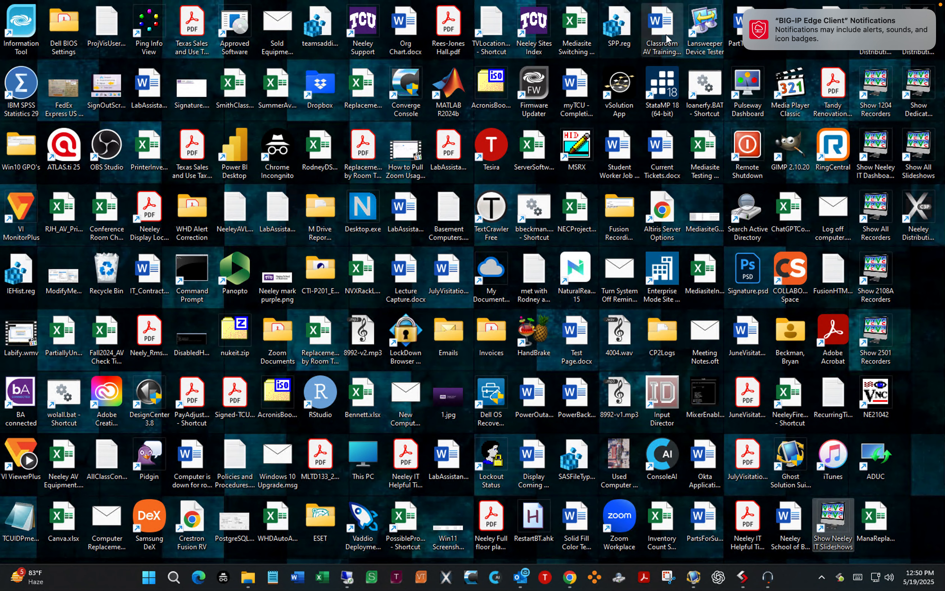
pyautogui.moveTo(588, 4)
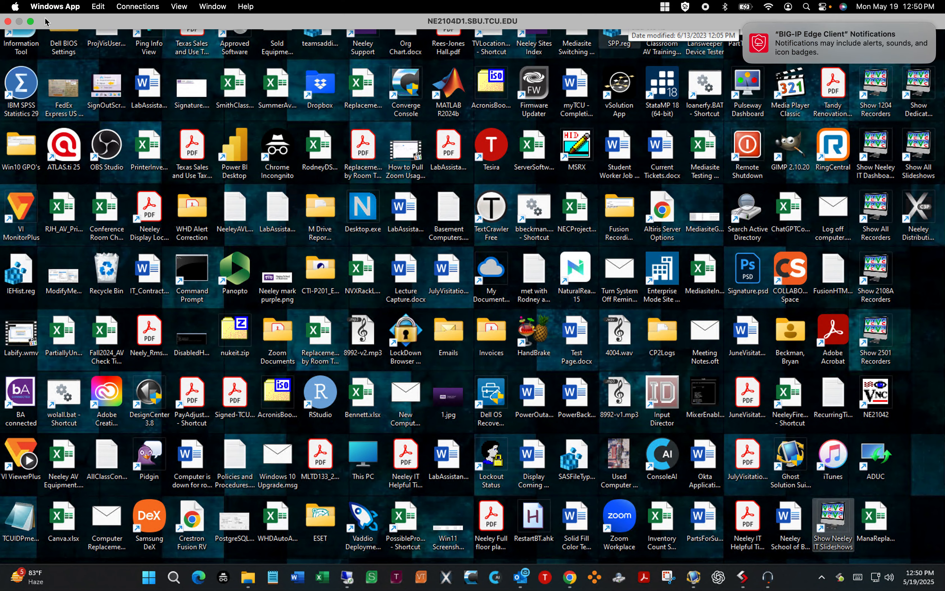
# - Close the NE2104D1 remote session and reopen Windows App's saved PCs list
pyautogui.click(7, 22)
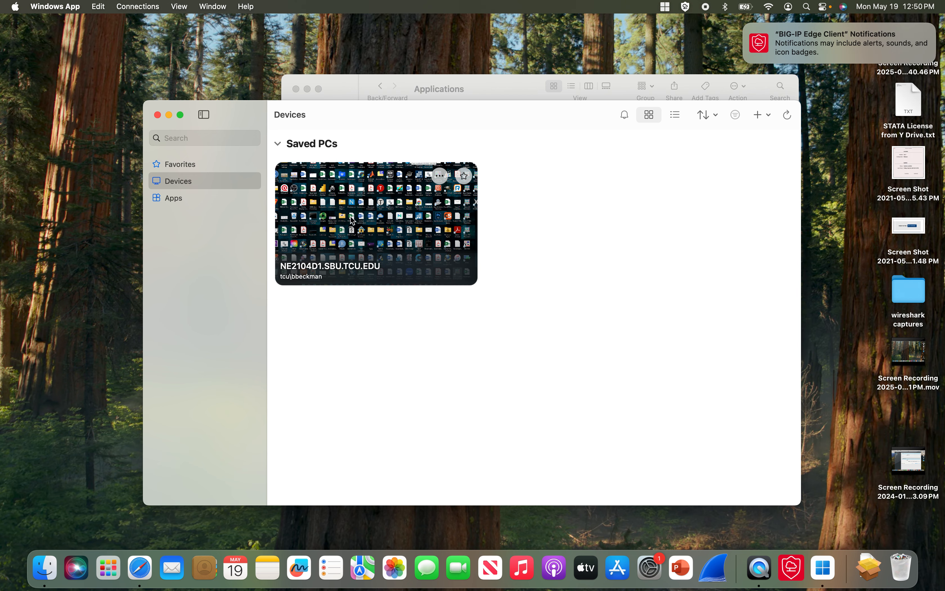
pyautogui.click(158, 115)
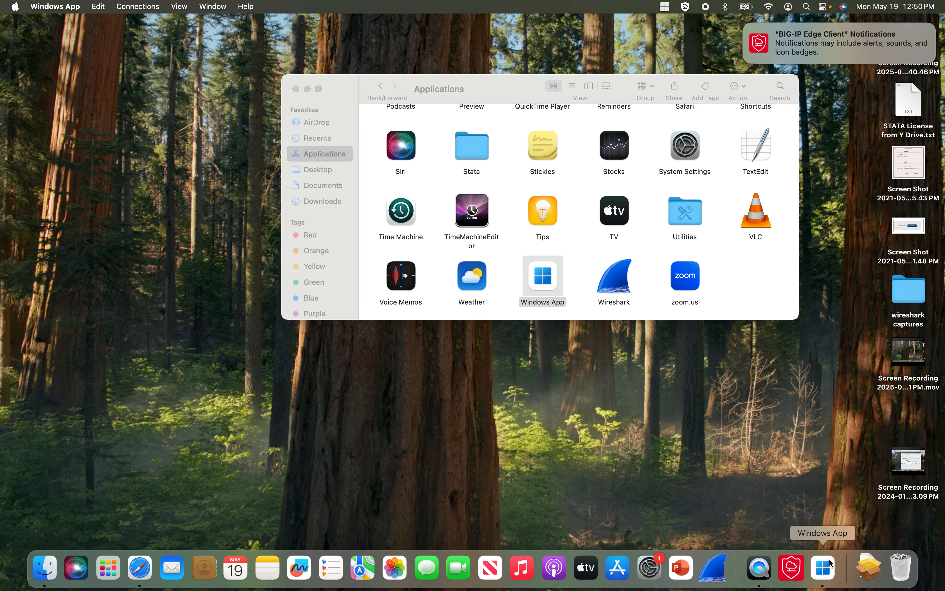
pyautogui.click(828, 569)
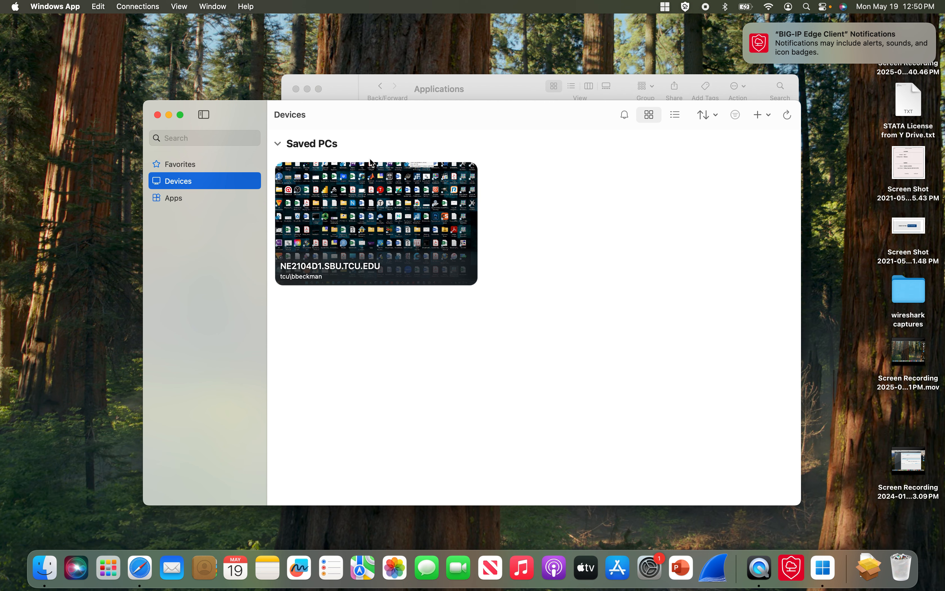
# - Start a new PC using TCU Credentials with Use all monitors enabled
pyautogui.click(133, 12)
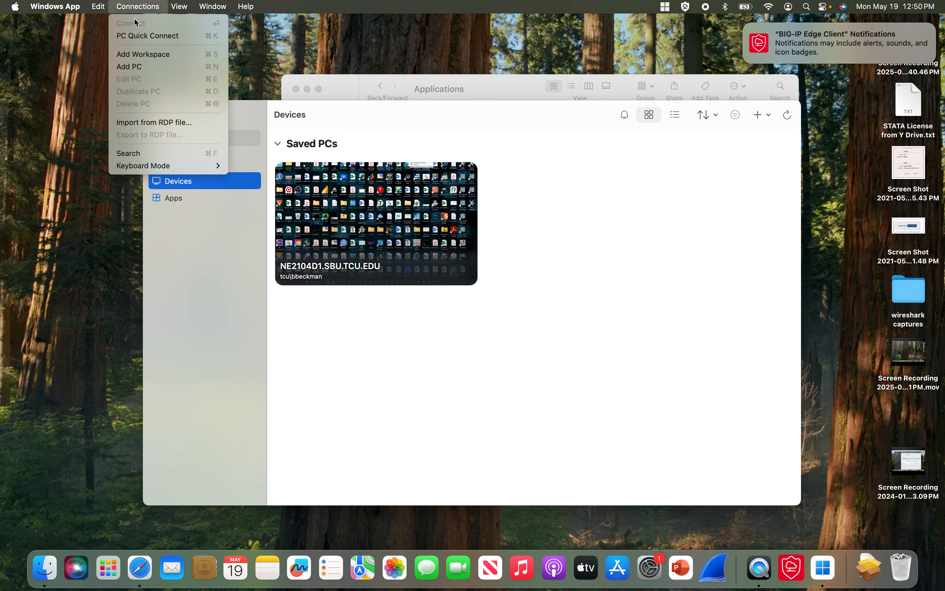
pyautogui.click(139, 67)
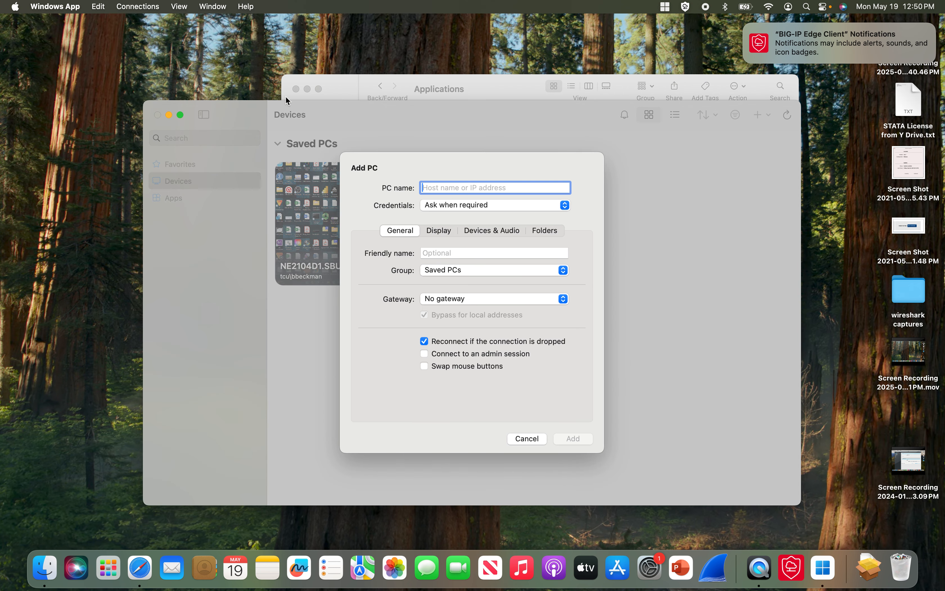
pyautogui.click(468, 210)
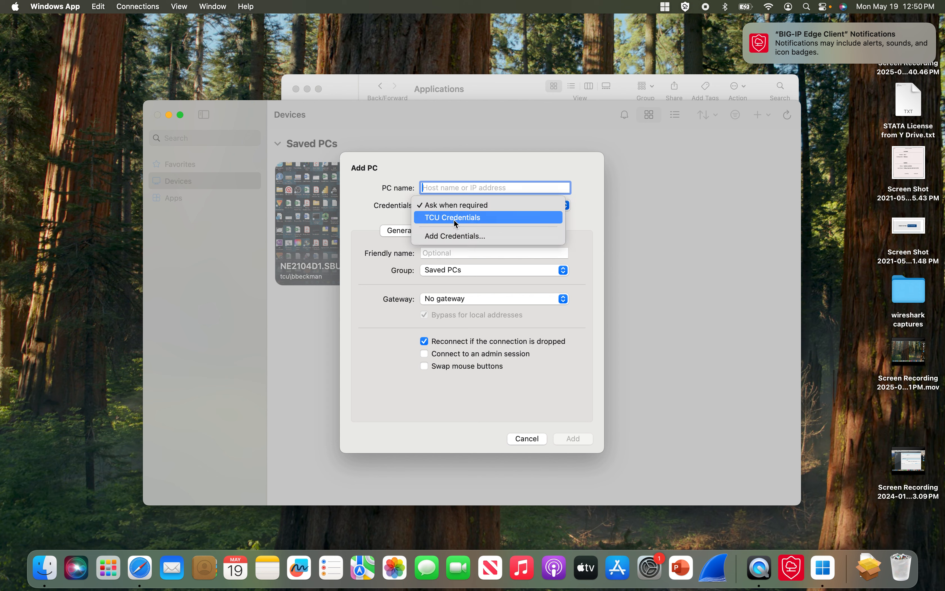
pyautogui.click(456, 219)
pyautogui.click(445, 231)
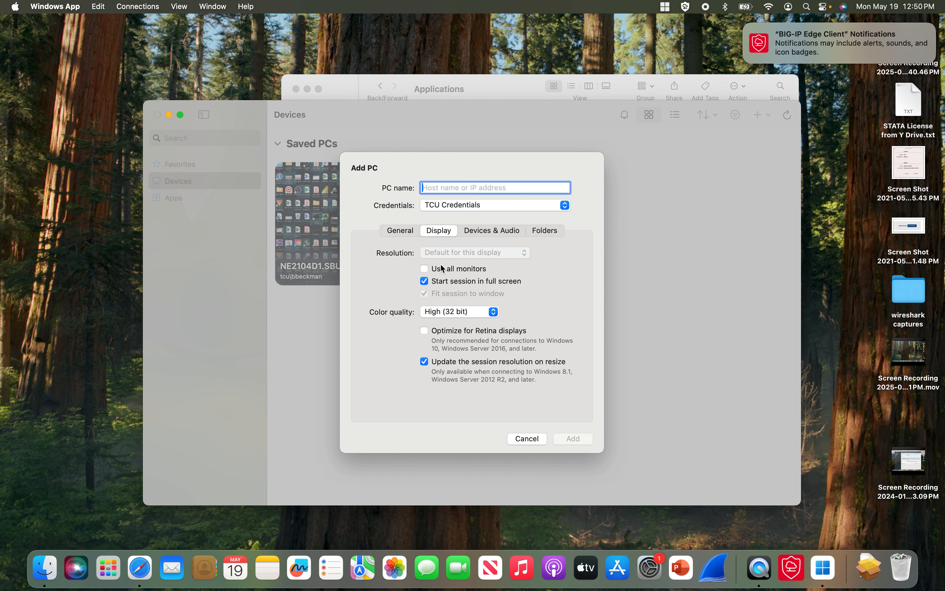
pyautogui.click(424, 269)
pyautogui.click(400, 231)
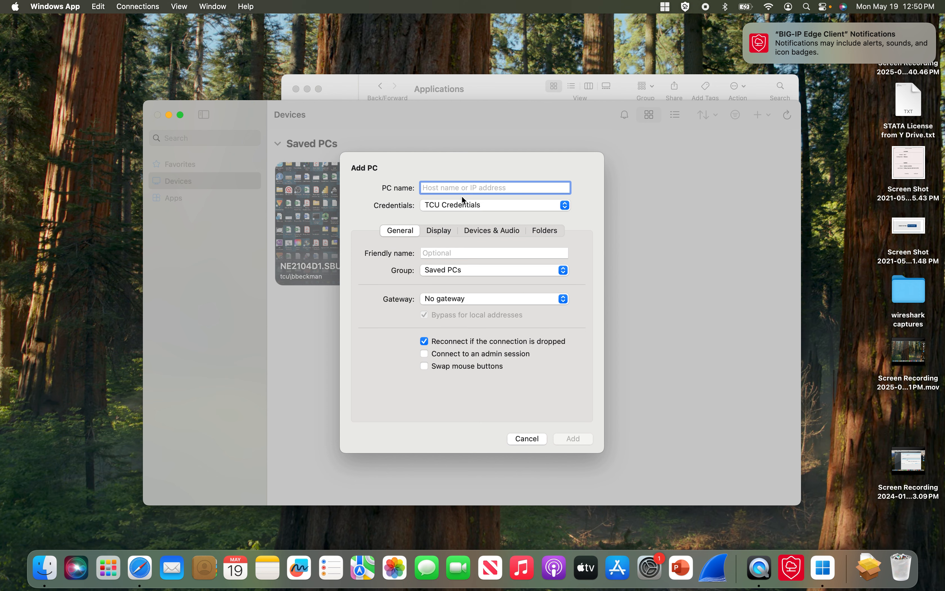
# - Name the PC windows.tcu.edu and add it to Saved PCs
pyautogui.write('windows.tcu')
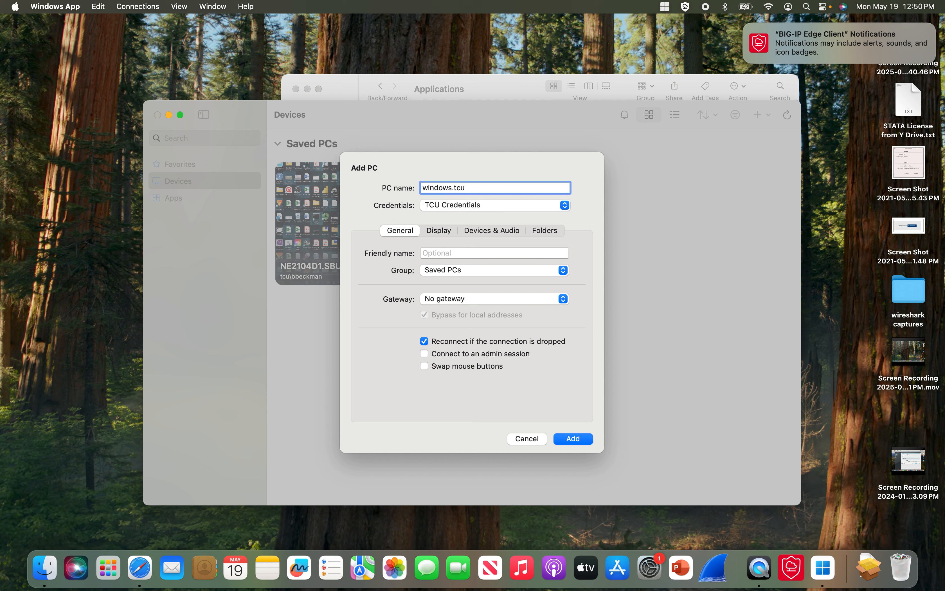
pyautogui.write('.edu')
pyautogui.click(571, 439)
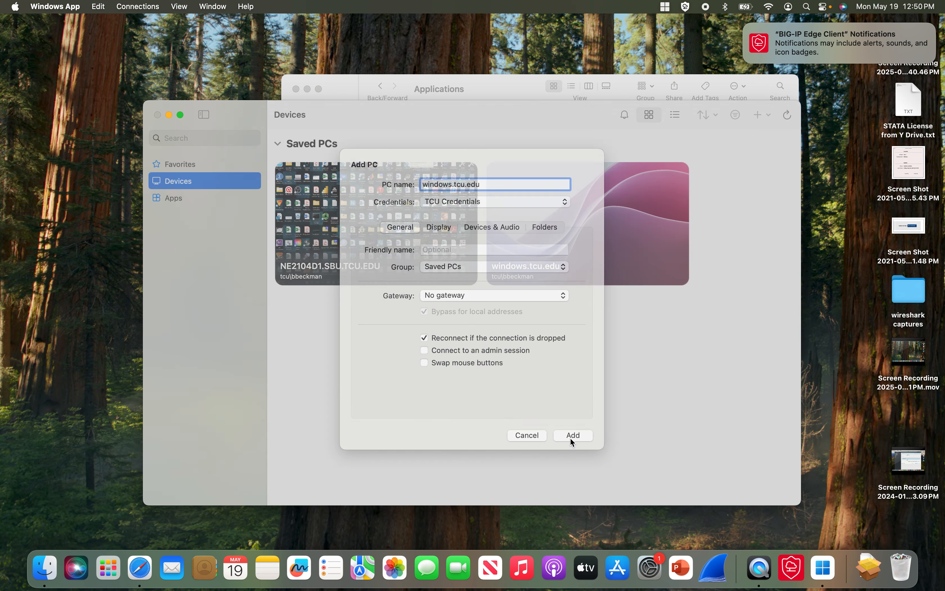
pyautogui.click(587, 231)
# - Open windows.tcu.edu and accept the certificate warning to reach its remote desktop
pyautogui.click(587, 231)
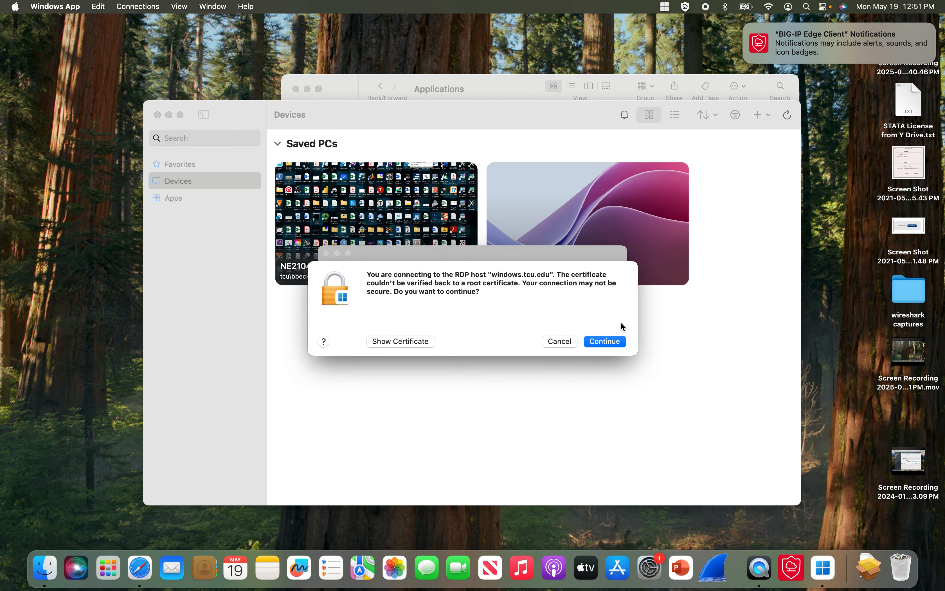
pyautogui.click(611, 344)
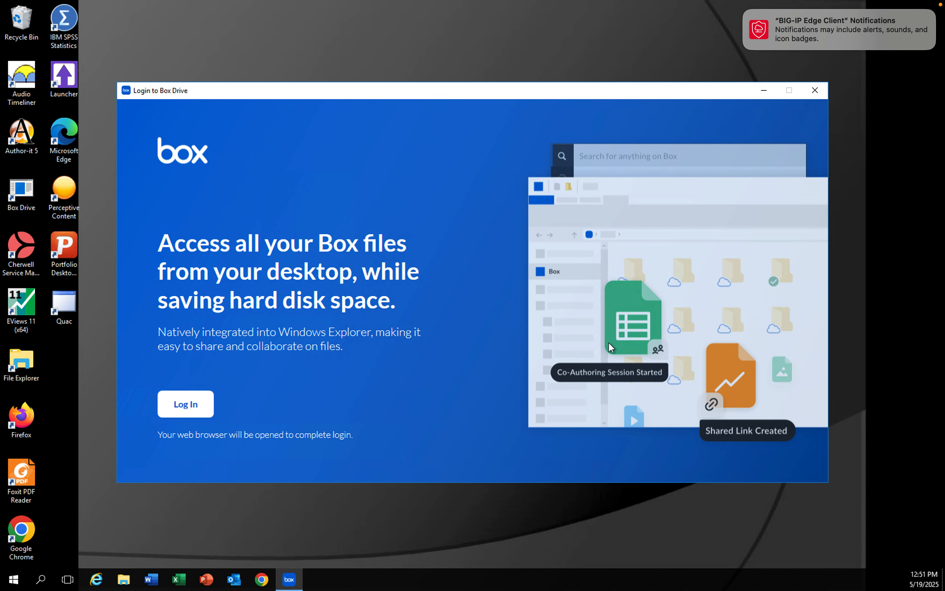
# - Dismiss the Box Drive login, check This PC's network drives, then close the windows.tcu.edu session
pyautogui.click(815, 91)
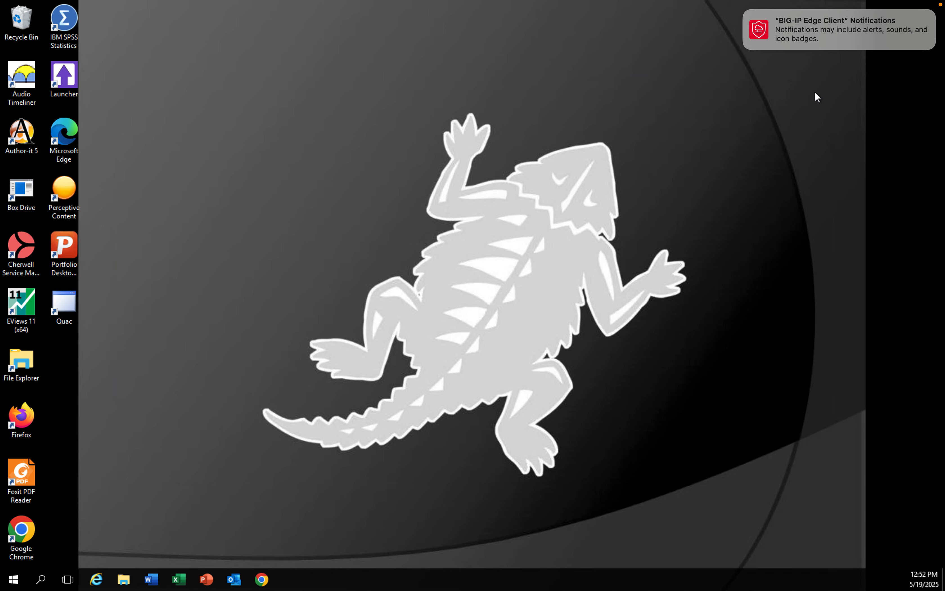
pyautogui.moveTo(253, 4)
pyautogui.click(125, 579)
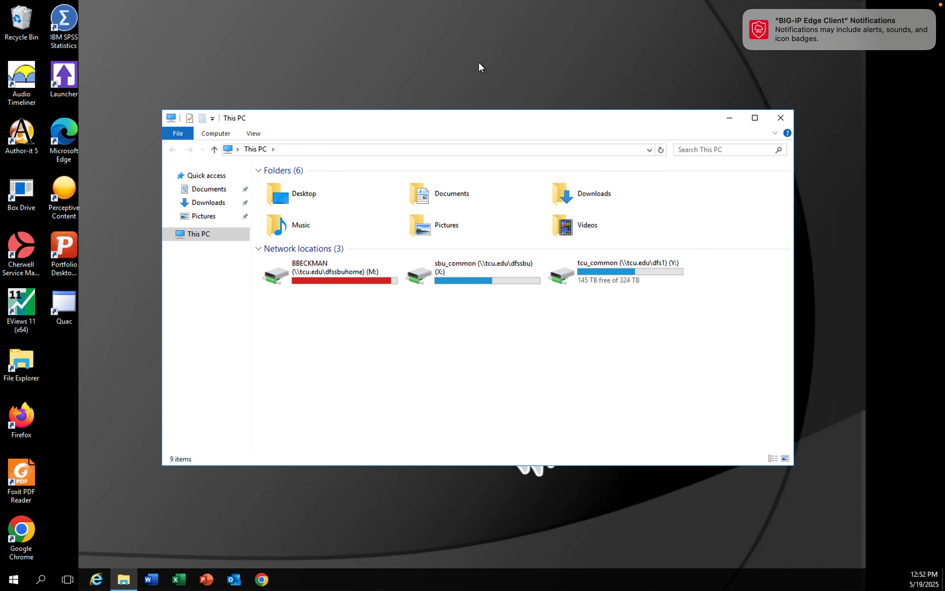
pyautogui.click(786, 125)
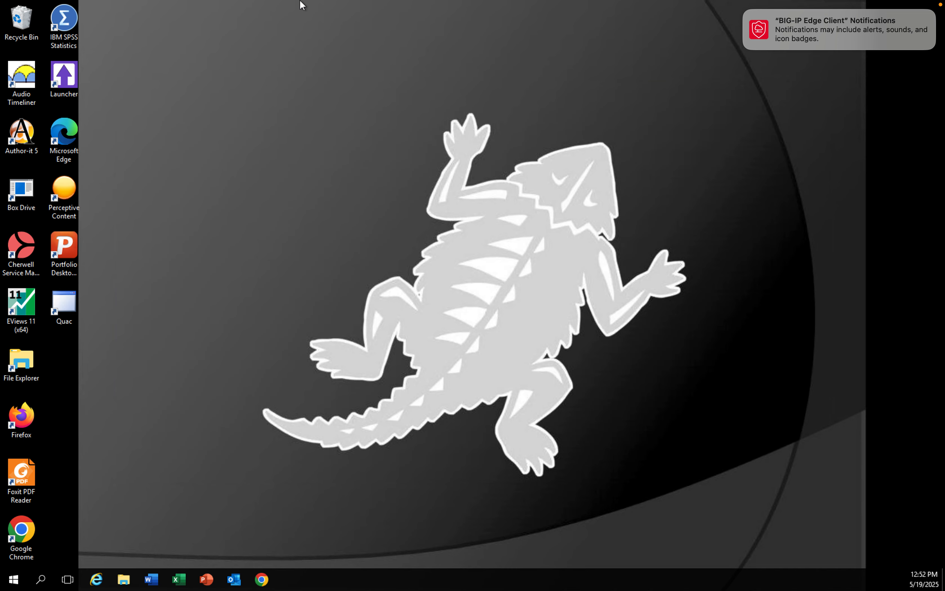
pyautogui.moveTo(302, 4)
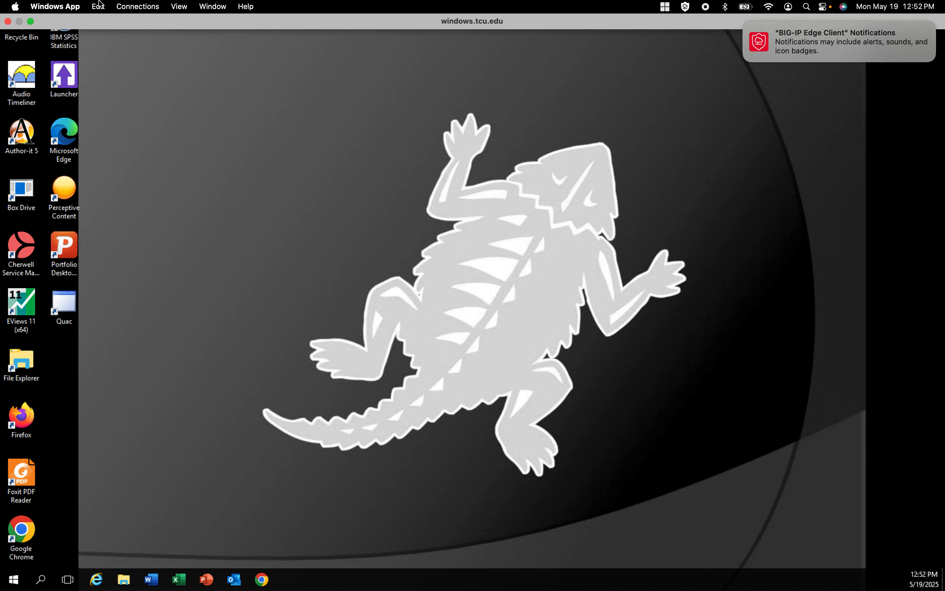
pyautogui.click(8, 21)
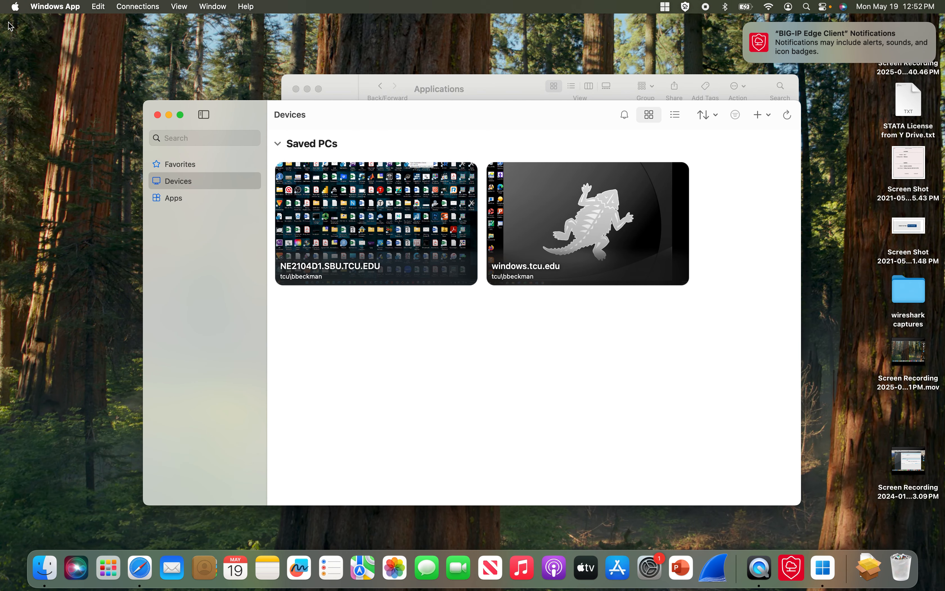